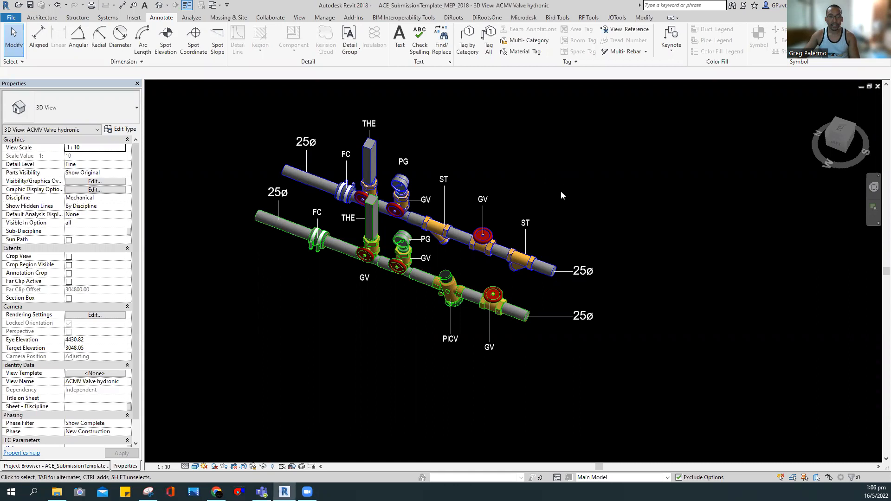
# Examine the two tagged 25 mm chilled water pipe runs, inspecting the PICV fitting and the upper run's gate valve tag
pyautogui.scroll(1, 437, 143)
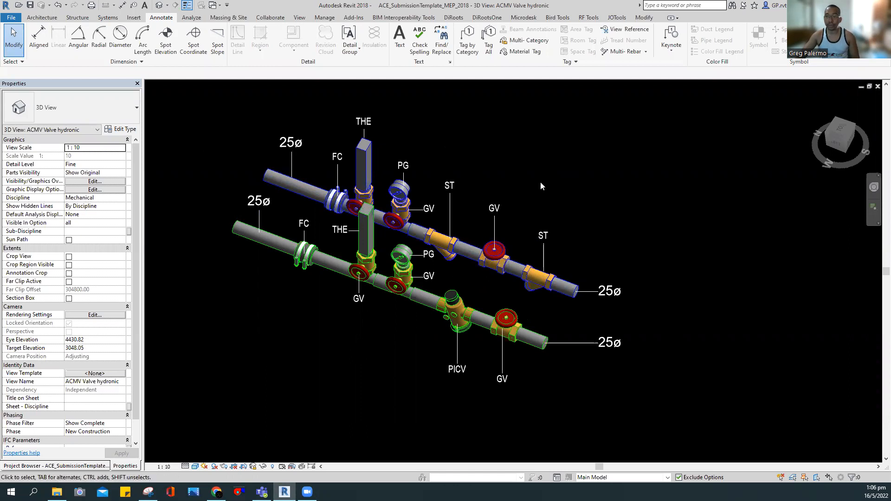
pyautogui.scroll(-2, 541, 183)
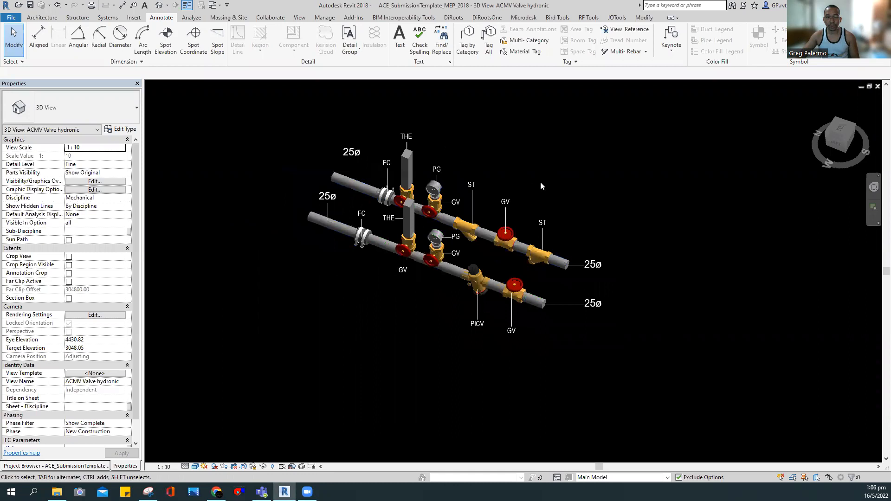
pyautogui.scroll(2, 462, 199)
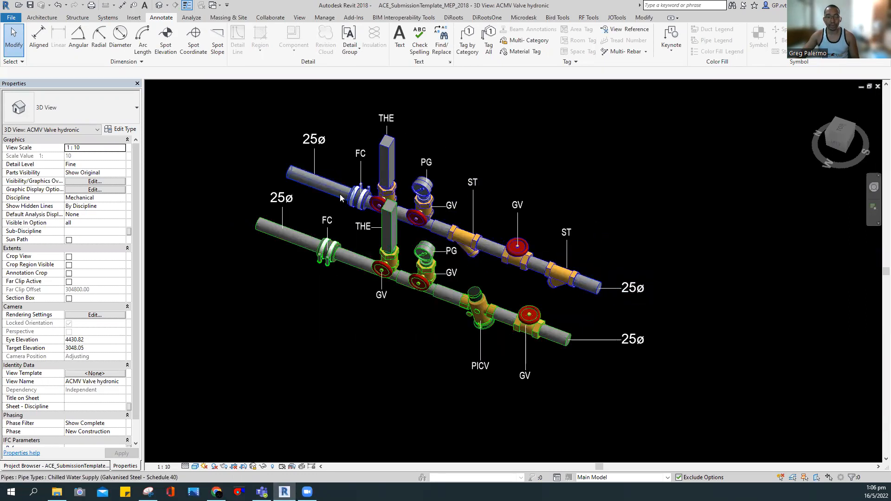
pyautogui.scroll(1, 360, 202)
pyautogui.scroll(1, 360, 202)
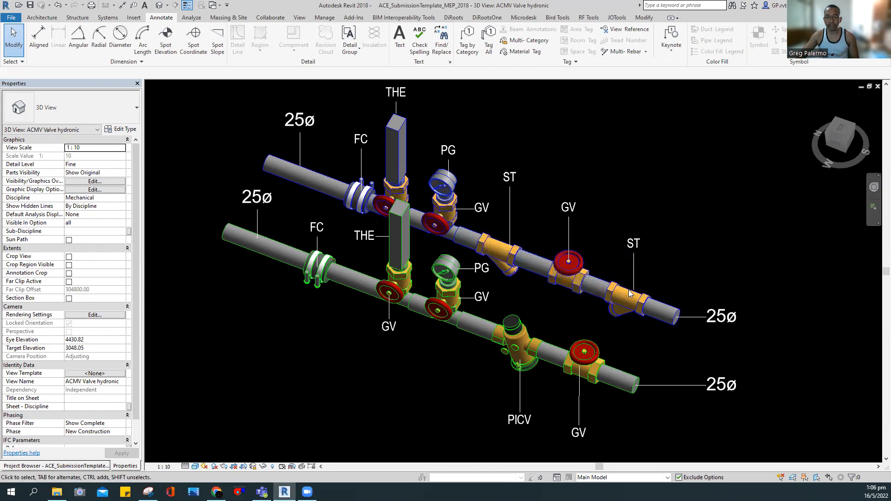
pyautogui.moveTo(718, 250); pyautogui.dragTo(606, 209, button='middle')
pyautogui.scroll(-3, 680, 220)
pyautogui.scroll(2, 679, 218)
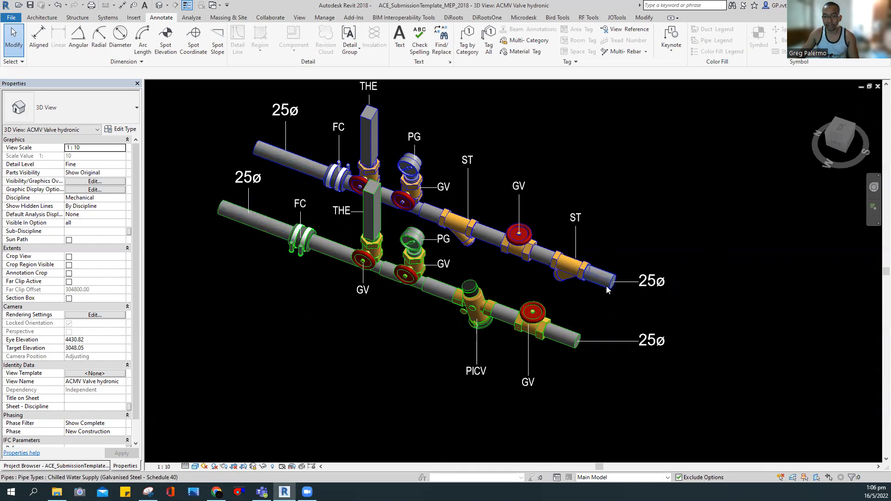
pyautogui.click(478, 325)
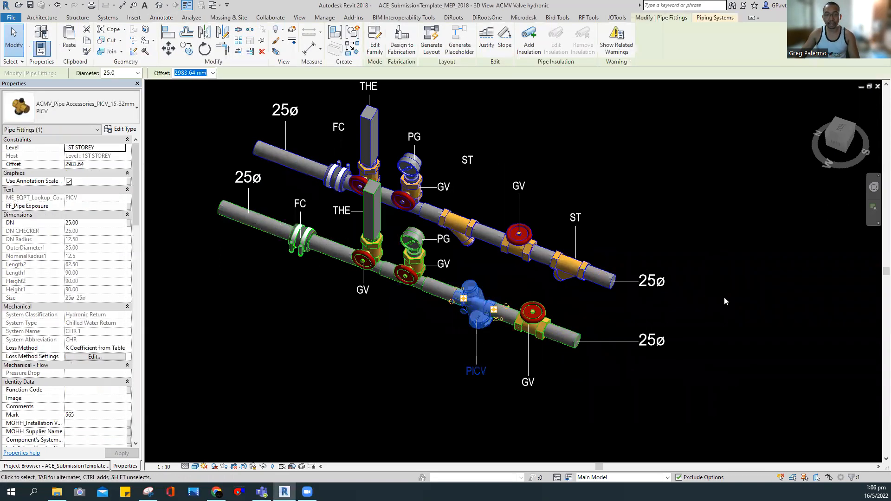
pyautogui.click(740, 288)
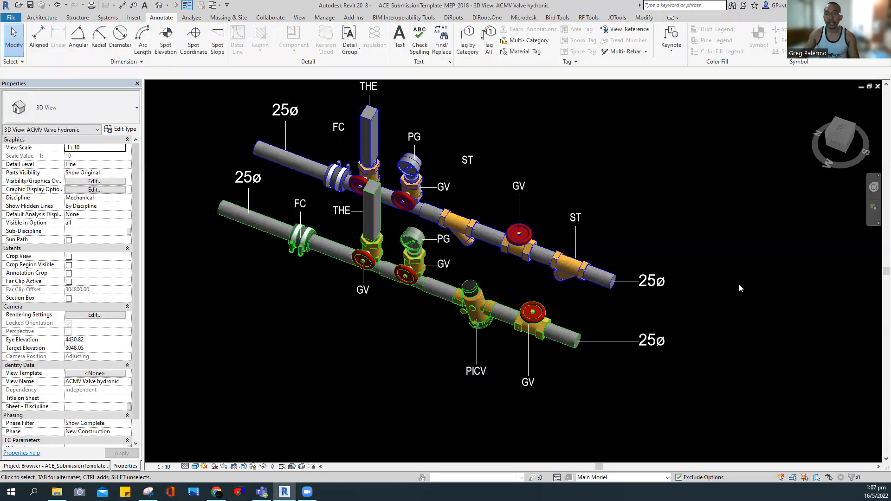
pyautogui.scroll(-1, 682, 296)
pyautogui.moveTo(743, 236); pyautogui.dragTo(697, 257, button='middle')
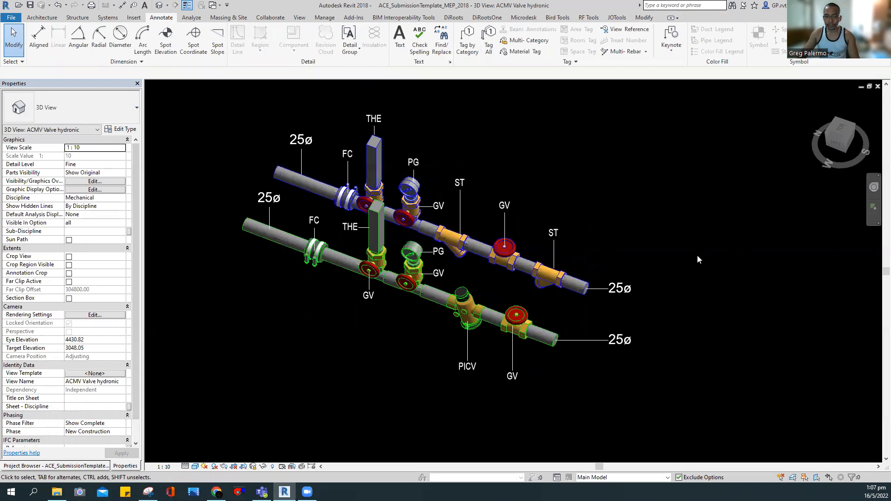
pyautogui.scroll(1, 612, 233)
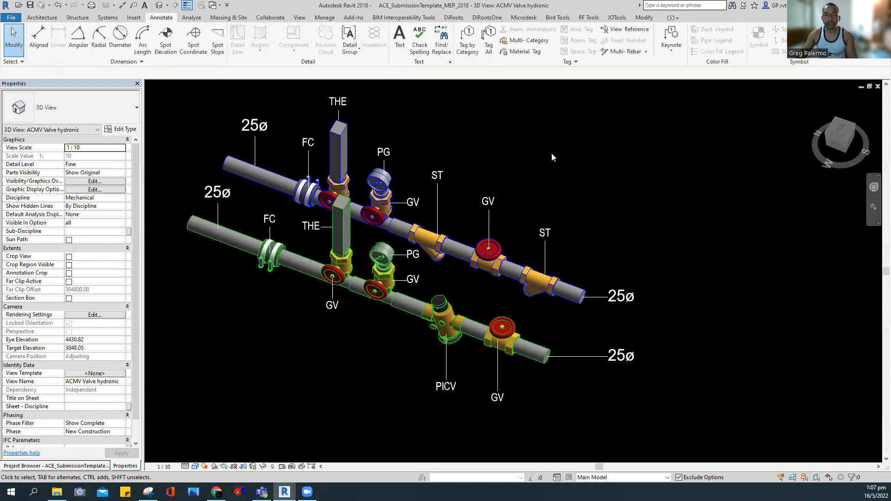
pyautogui.click(489, 201)
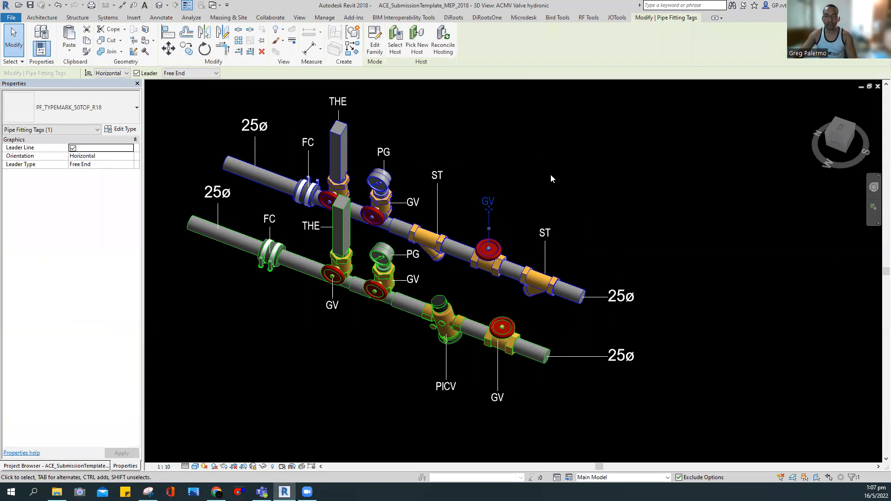
# Open the PICV Valve lookup table in Excel and review its dimensions for each pipe size
pyautogui.click(57, 492)
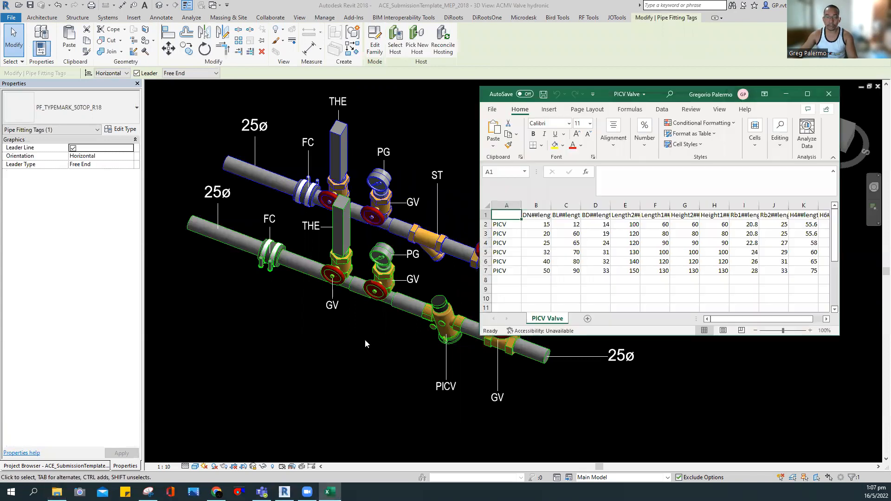
pyautogui.scroll(-2, 261, 319)
pyautogui.moveTo(346, 328); pyautogui.dragTo(271, 304, button='middle')
pyautogui.scroll(4, 320, 302)
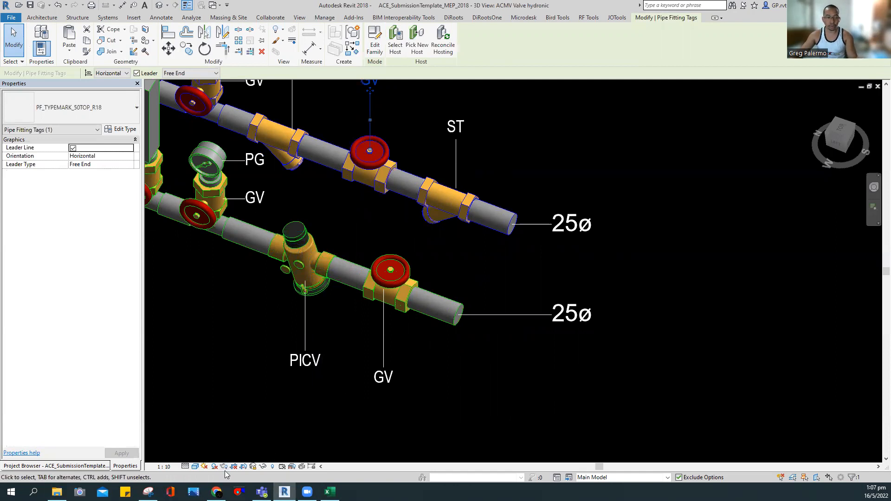
pyautogui.click(329, 492)
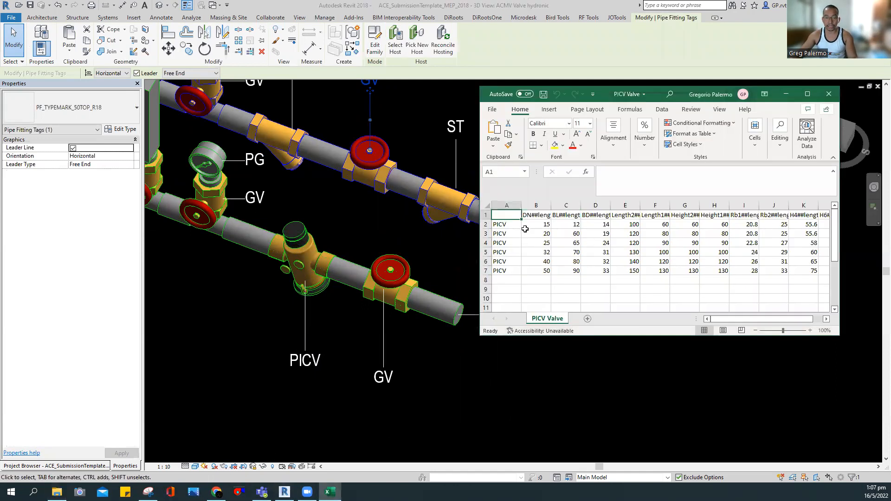
pyautogui.moveTo(521, 205); pyautogui.dragTo(516, 206)
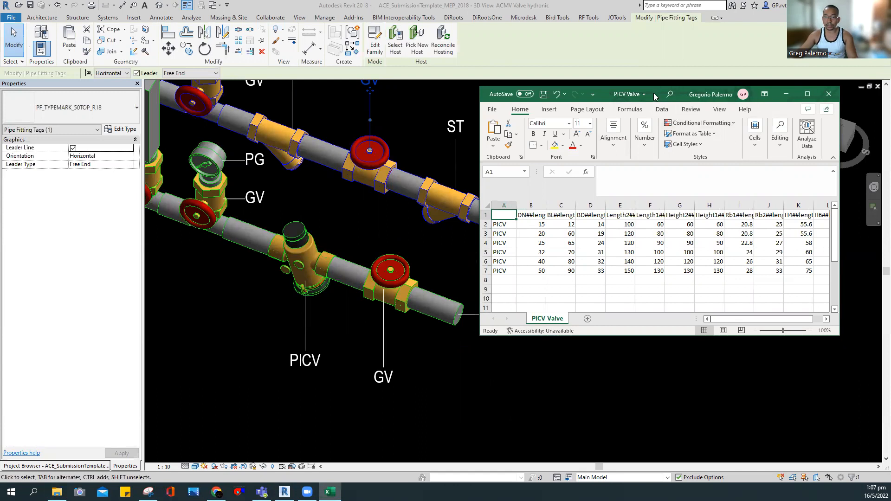
pyautogui.click(786, 93)
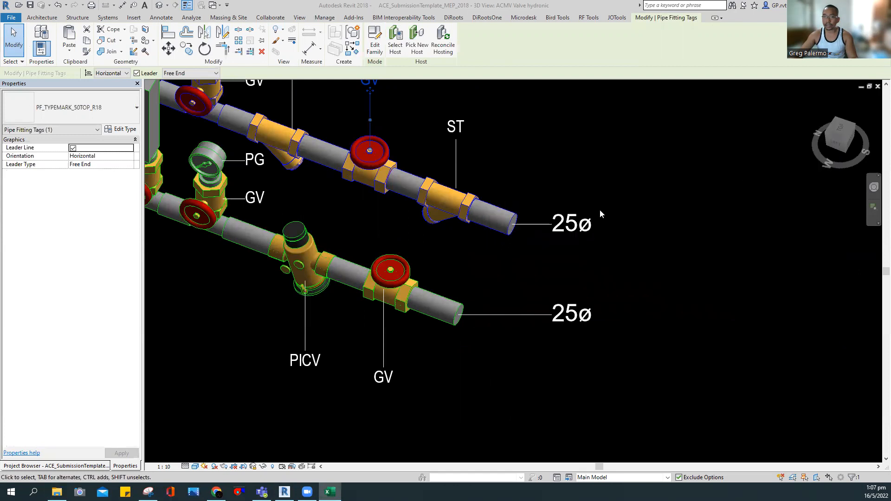
pyautogui.scroll(-3, 546, 251)
pyautogui.moveTo(494, 251); pyautogui.dragTo(501, 284, button='middle')
pyautogui.scroll(3, 524, 286)
pyautogui.scroll(-2, 525, 286)
pyautogui.scroll(1, 526, 286)
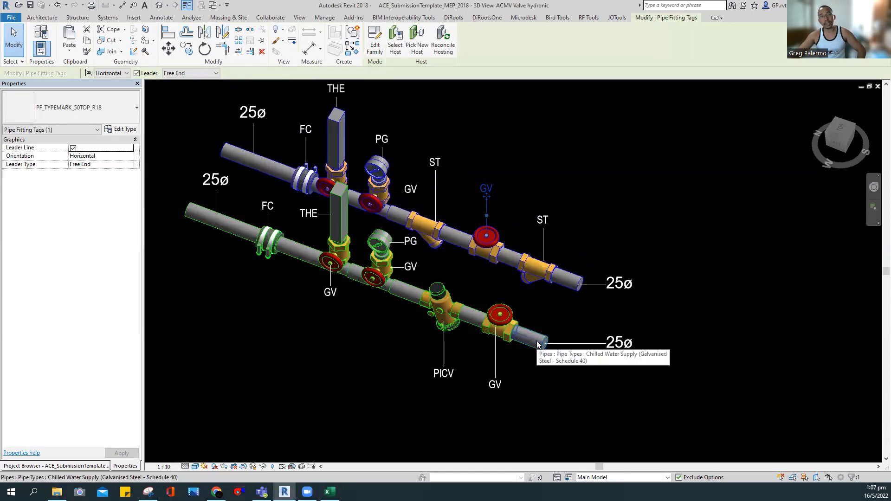
pyautogui.click(671, 212)
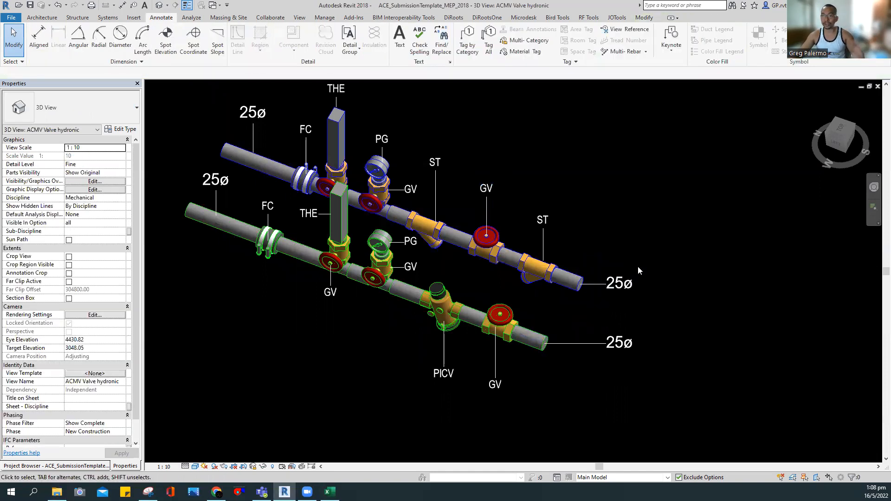
# Try to change the three lower-run pipe segments around the PICV and its neighbouring gate valve to 20 mm diameter
pyautogui.scroll(-2, 639, 270)
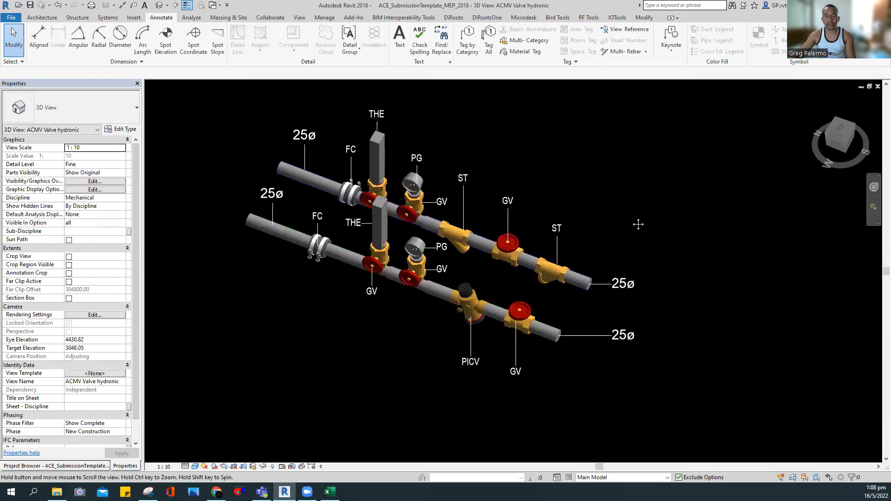
pyautogui.scroll(2, 552, 341)
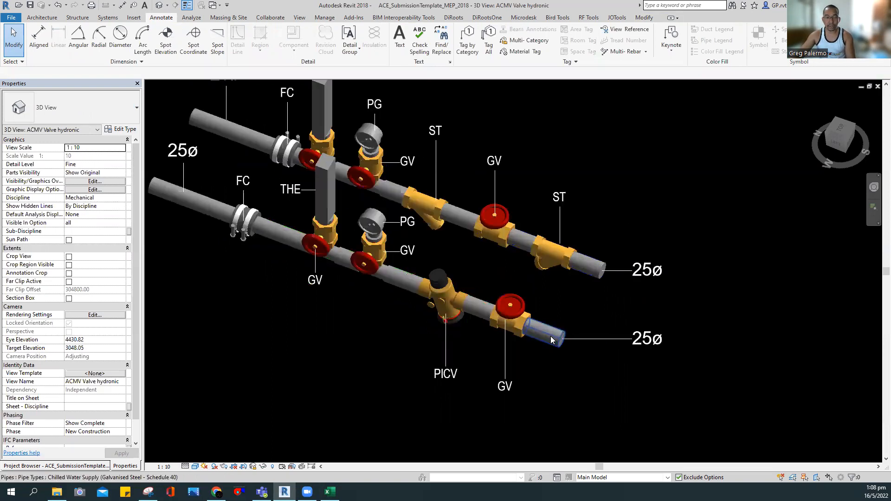
pyautogui.click(552, 337)
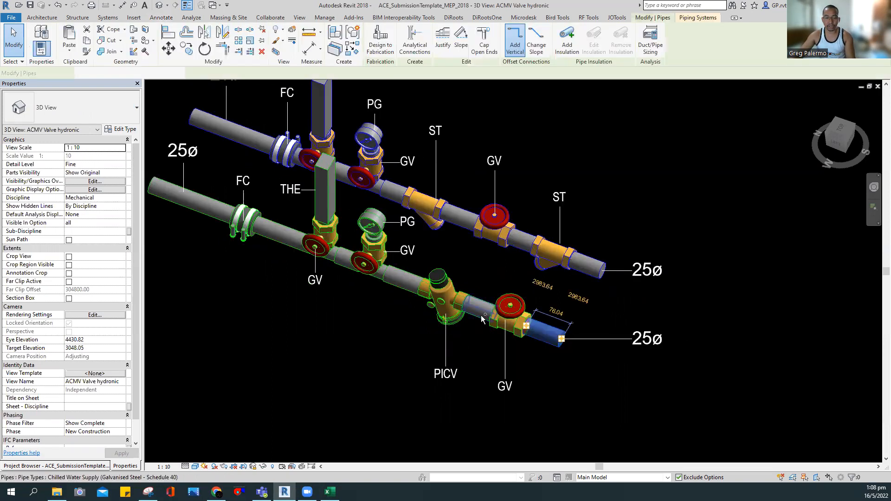
pyautogui.keyDown('ctrl'); pyautogui.click(479, 311); pyautogui.keyUp('ctrl')
pyautogui.keyDown('ctrl'); pyautogui.click(416, 285); pyautogui.keyUp('ctrl')
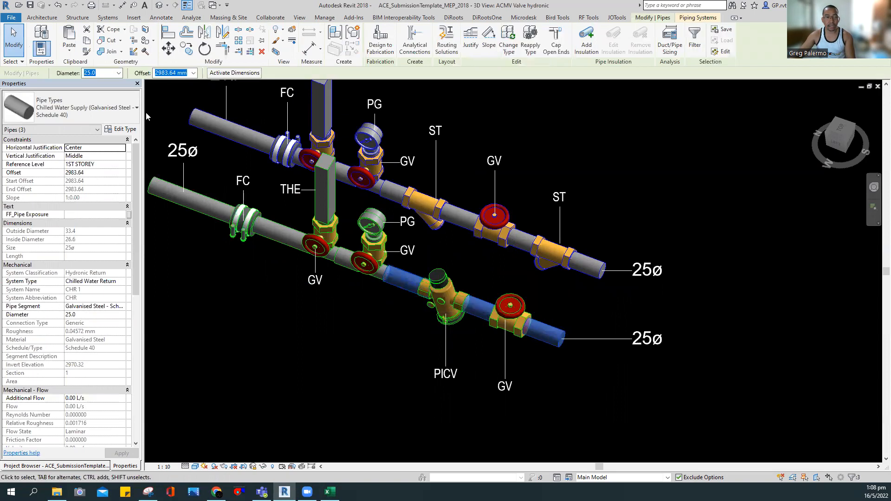
pyautogui.click(118, 73)
pyautogui.click(103, 90)
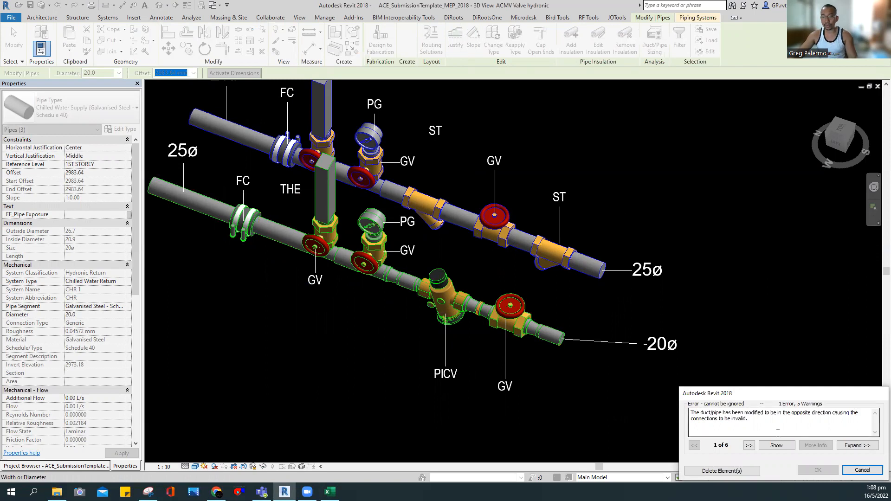
pyautogui.click(862, 470)
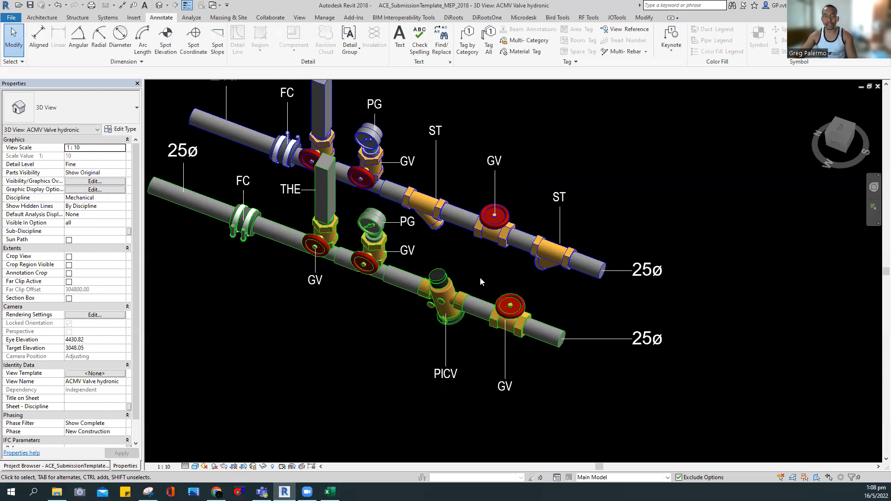
# Hide all annotation categories in the ACMV Valve hydronic 3D view through its visibility and graphic overrides
pyautogui.scroll(-2, 487, 278)
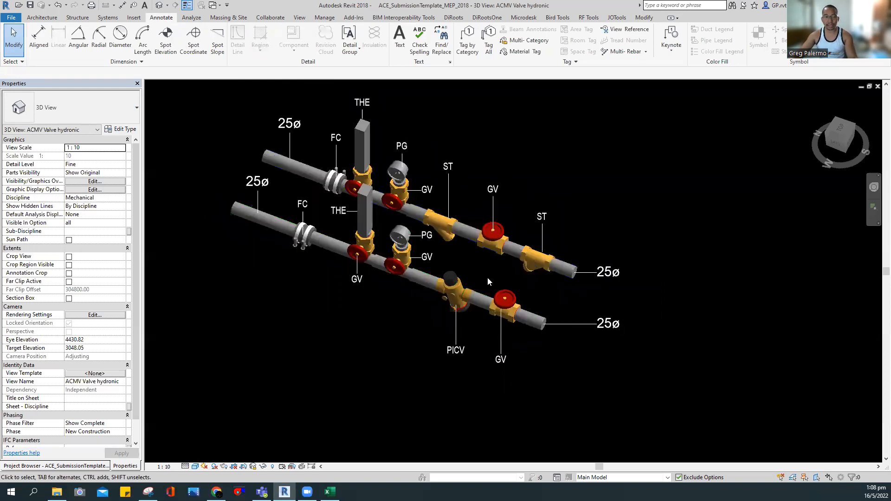
pyautogui.moveTo(222, 131); pyautogui.dragTo(238, 182, button='middle')
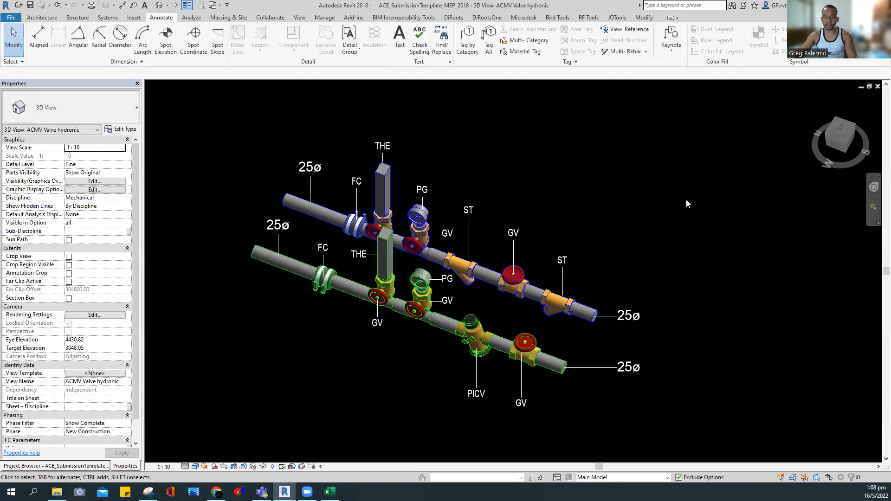
pyautogui.press('v')
pyautogui.press('g')
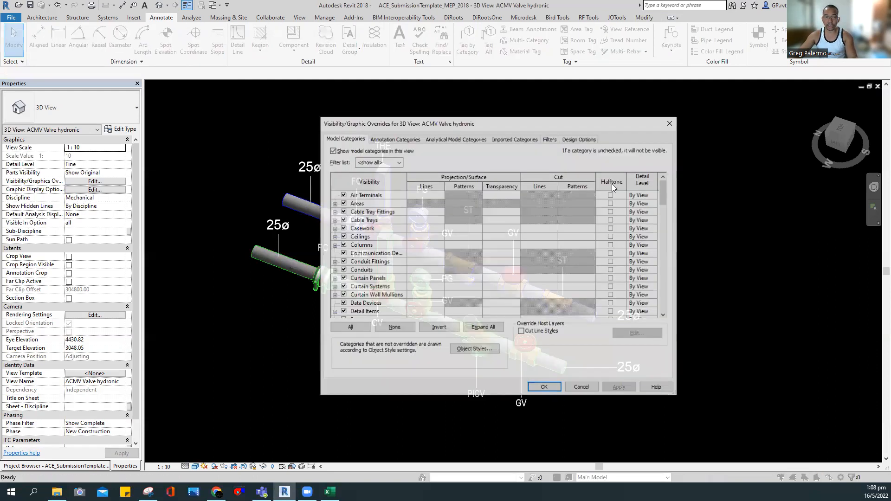
pyautogui.click(386, 140)
pyautogui.click(332, 151)
pyautogui.click(544, 387)
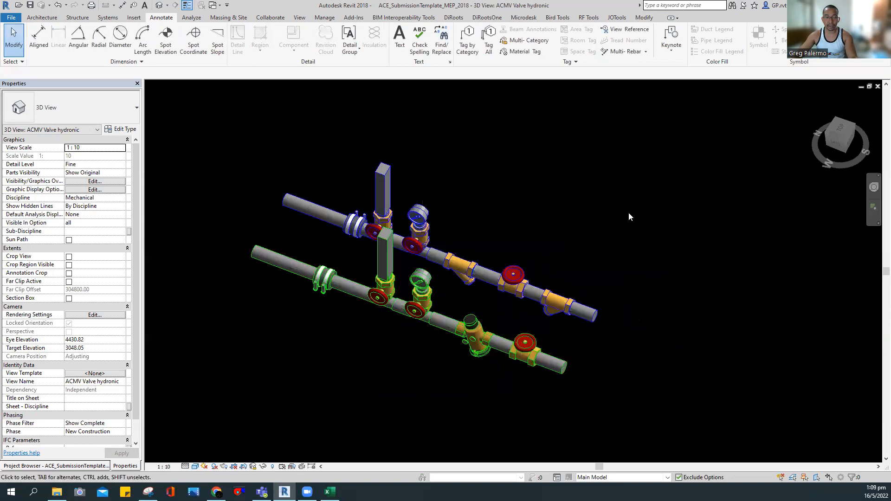
# Select every pipe, fitting and valve in both runs and set their diameter to 20 mm
pyautogui.moveTo(213, 119); pyautogui.dragTo(646, 401)
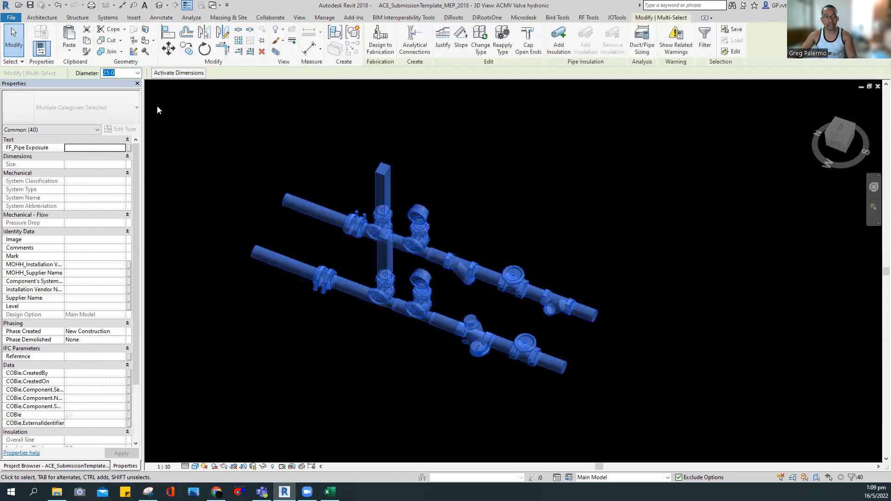
pyautogui.click(138, 73)
pyautogui.click(107, 89)
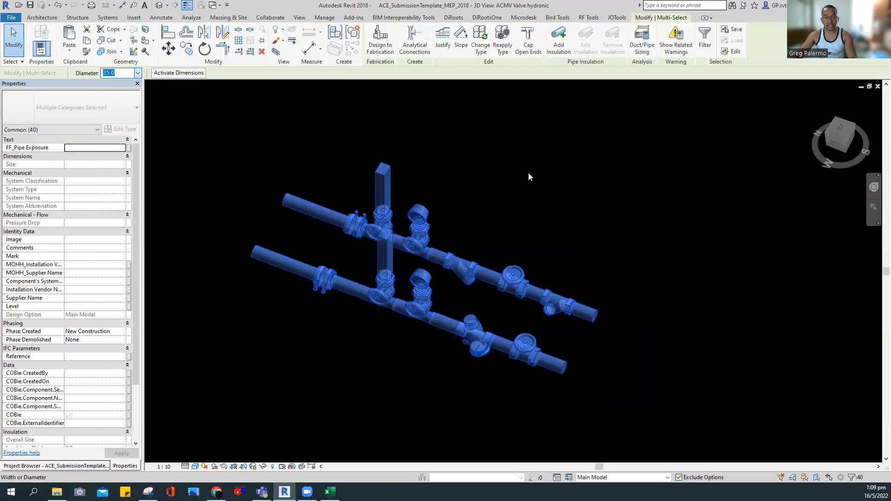
pyautogui.press('Escape')
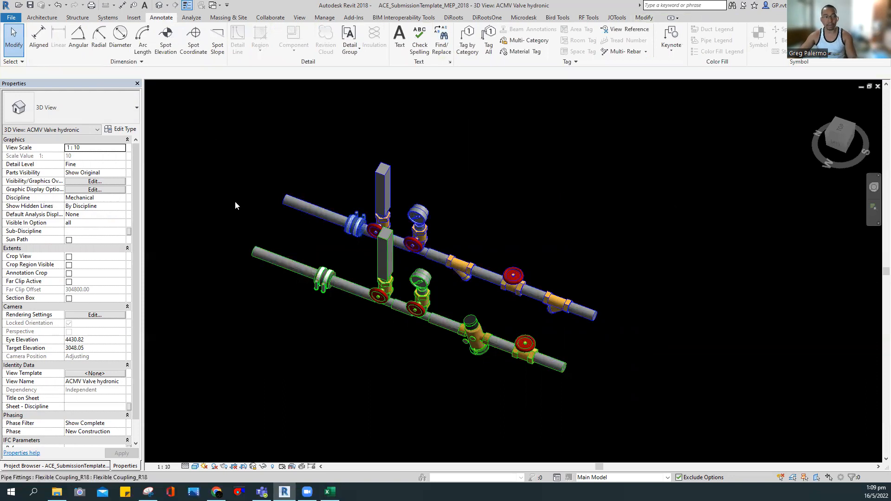
# Show the annotation categories in the 3D view again through its visibility and graphic overrides
pyautogui.press('v')
pyautogui.press('v')
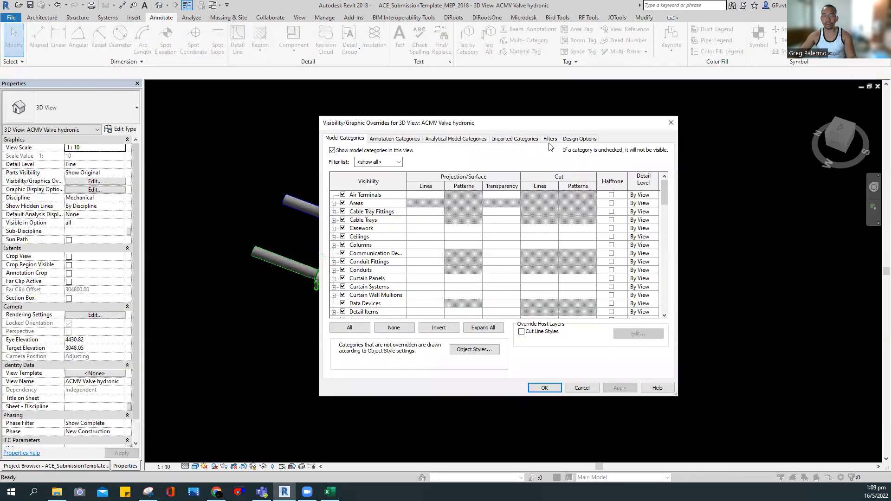
pyautogui.click(407, 138)
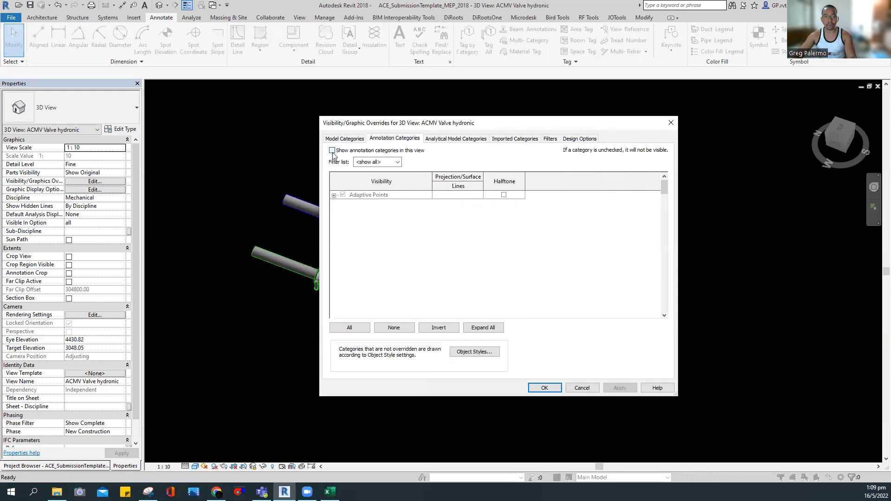
pyautogui.click(545, 386)
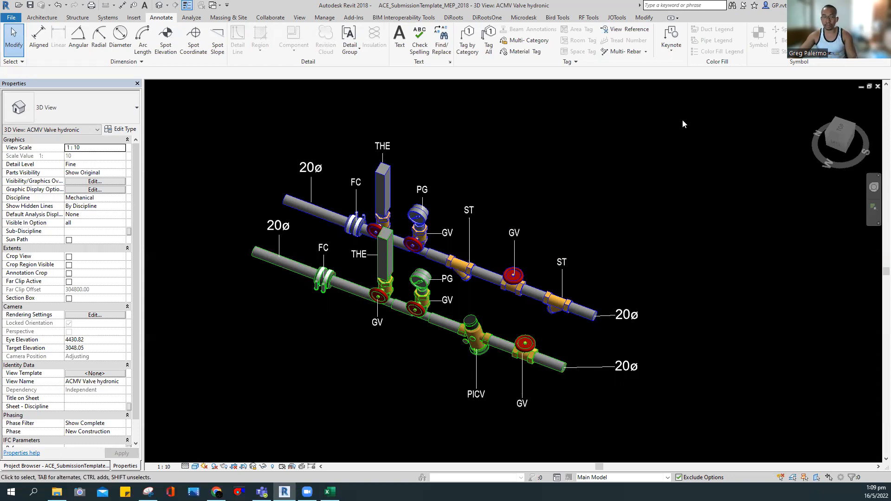
# Select both pipe runs together with their tags to check the available options, and clear the selection
pyautogui.moveTo(682, 121); pyautogui.dragTo(263, 367)
pyautogui.moveTo(210, 407); pyautogui.dragTo(209, 407)
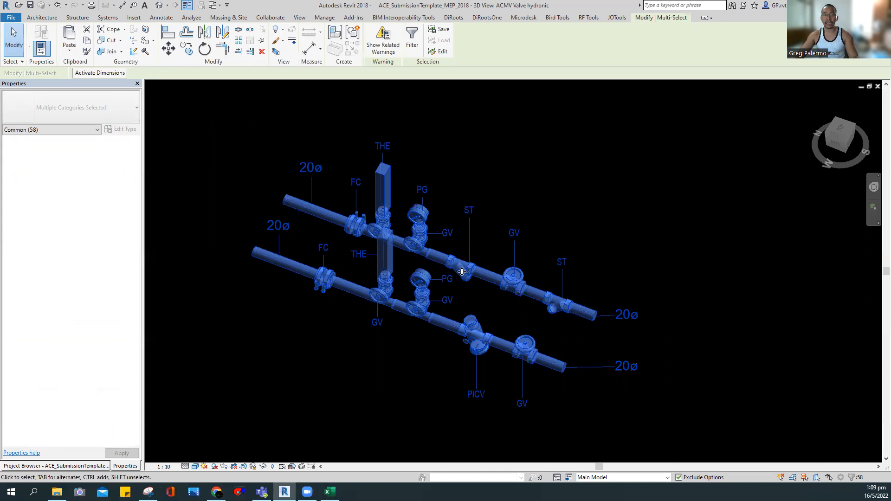
pyautogui.click(555, 203)
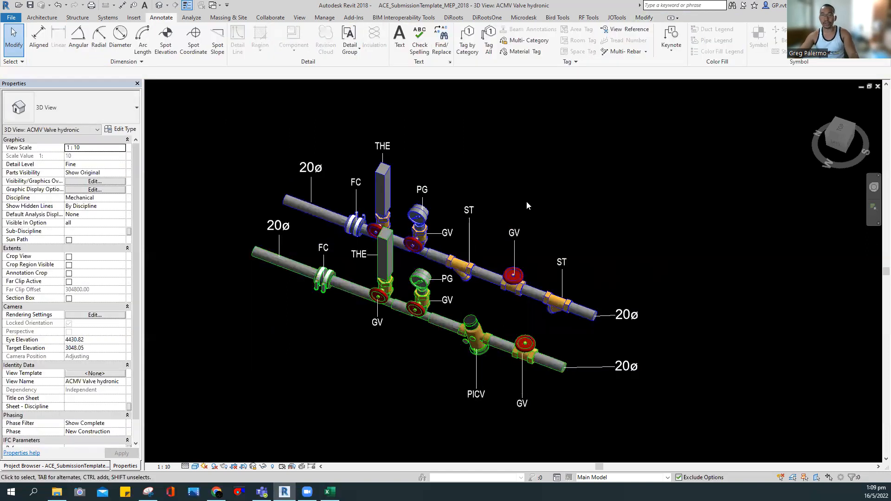
# Hide all annotation categories in the ACMV Valve hydronic 3D view again through its visibility and graphic overrides
pyautogui.scroll(-3, 526, 202)
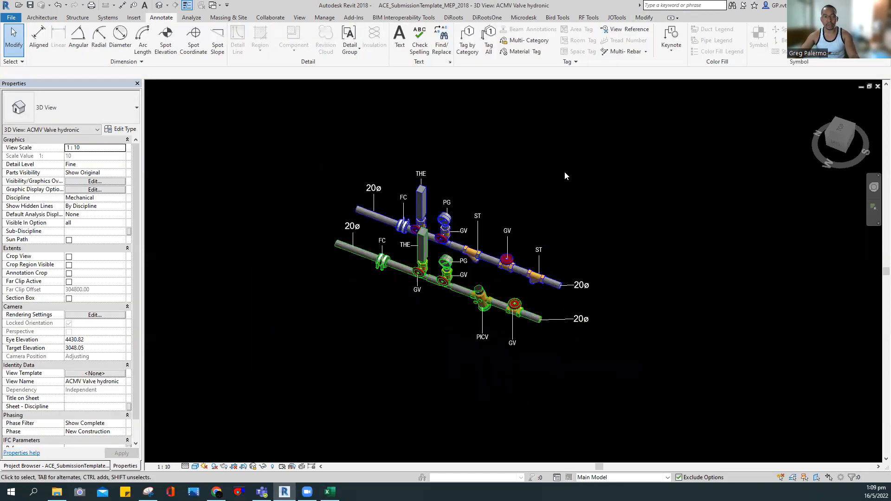
pyautogui.scroll(2, 565, 181)
pyautogui.moveTo(668, 155); pyautogui.dragTo(218, 401)
pyautogui.click(333, 130)
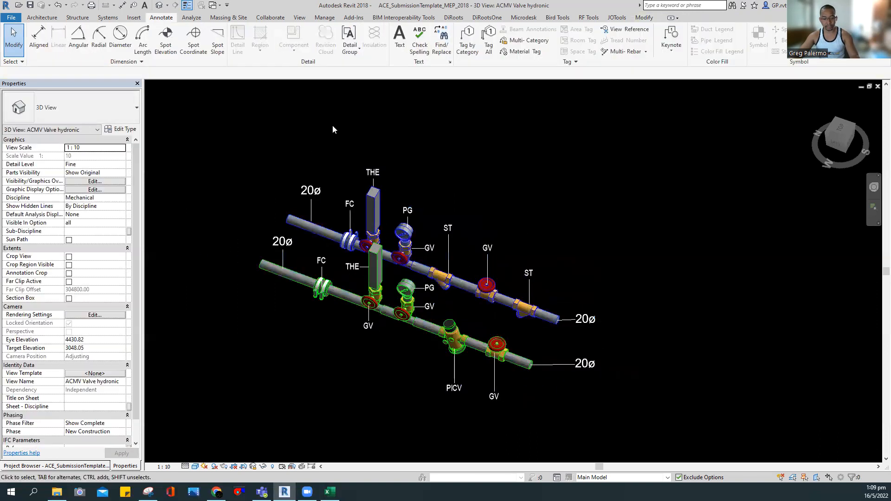
pyautogui.press('v')
pyautogui.press('v')
pyautogui.click(332, 151)
pyautogui.click(540, 388)
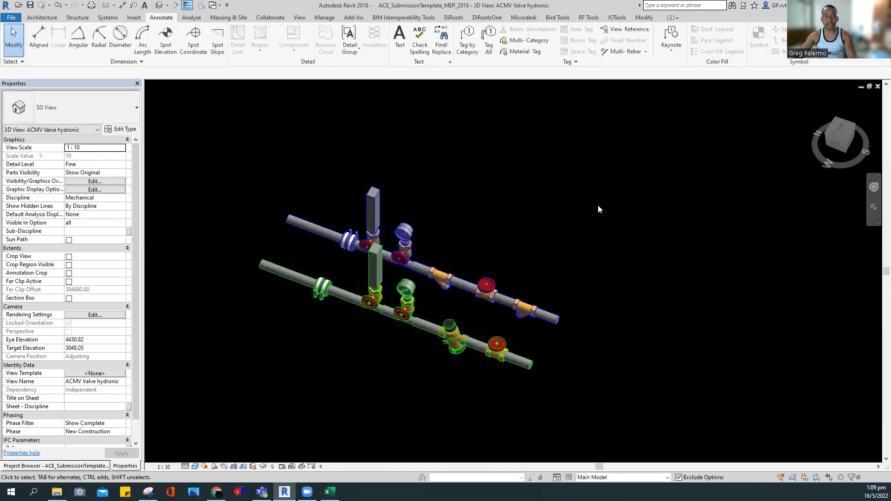
# Select every pipe, fitting and valve in both runs and set their diameter to 15 mm
pyautogui.moveTo(434, 220); pyautogui.dragTo(424, 172, button='middle')
pyautogui.scroll(2, 425, 171)
pyautogui.click(409, 190)
pyautogui.click(514, 193)
pyautogui.scroll(-2, 514, 193)
pyautogui.moveTo(633, 145); pyautogui.dragTo(276, 332)
pyautogui.click(138, 73)
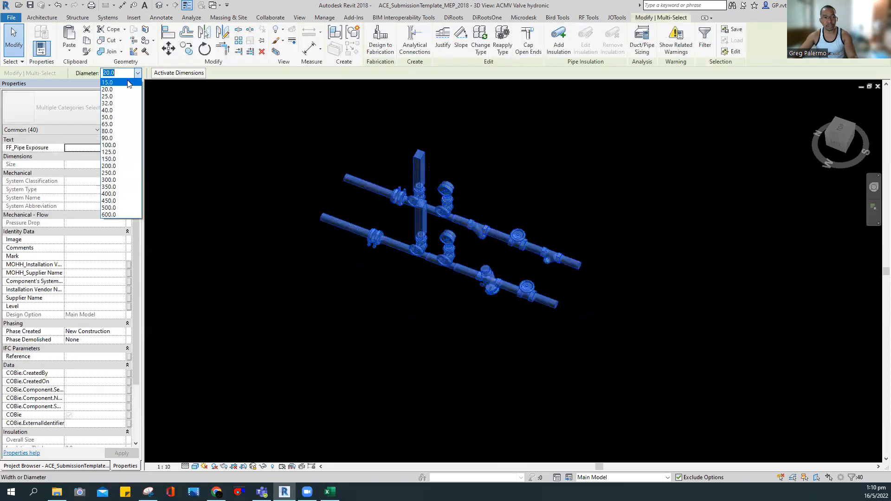
pyautogui.click(129, 82)
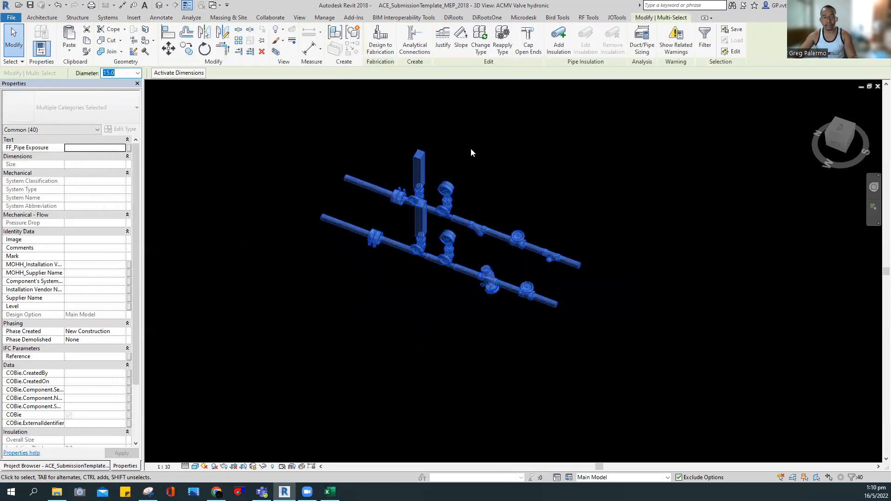
pyautogui.click(470, 148)
# Try to set the diameter of every pipe, fitting and valve in both runs to 50 mm
pyautogui.moveTo(627, 155); pyautogui.dragTo(232, 356)
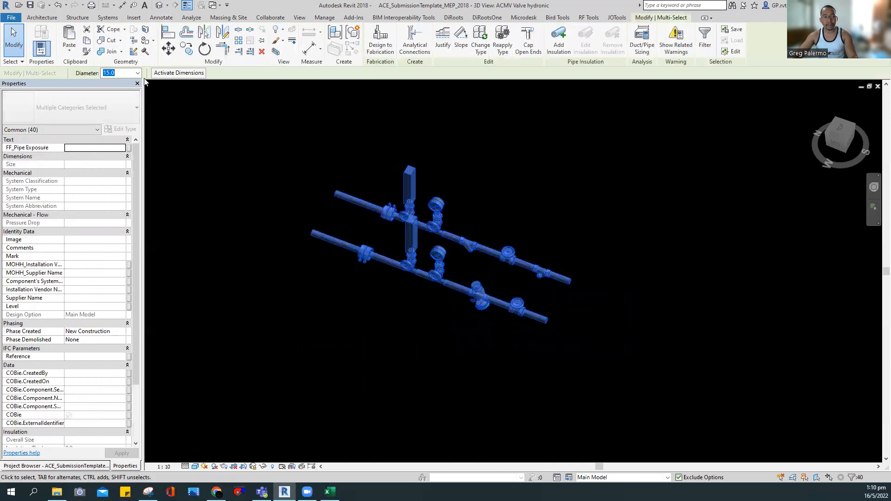
pyautogui.click(137, 74)
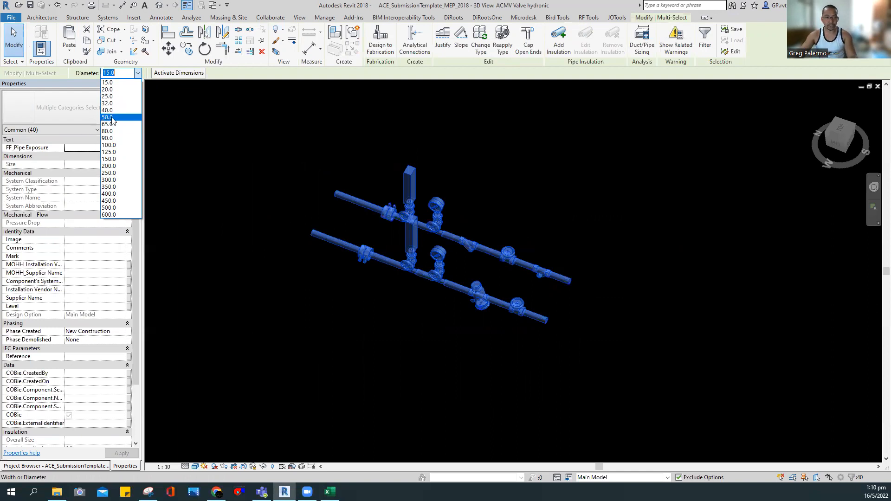
pyautogui.click(423, 157)
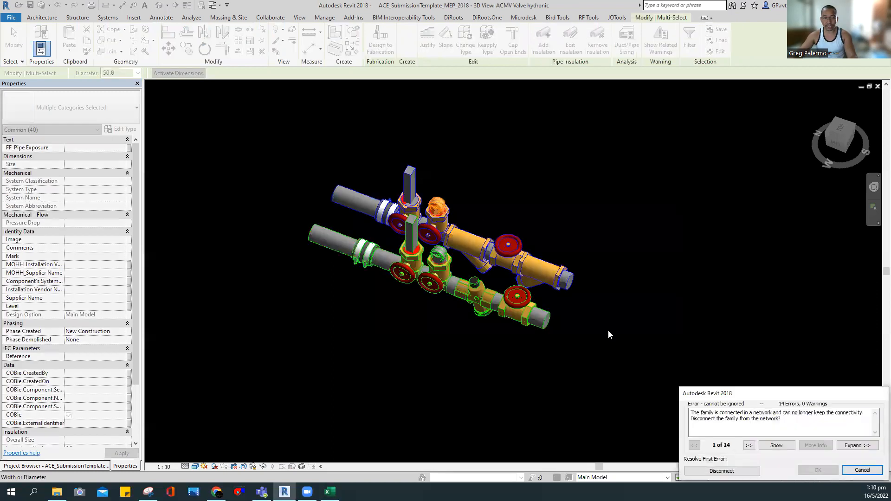
pyautogui.click(861, 470)
# Open the default 3D view and give it a 1:10 scale, Fine detail level and shaded visual style
pyautogui.scroll(3, 418, 213)
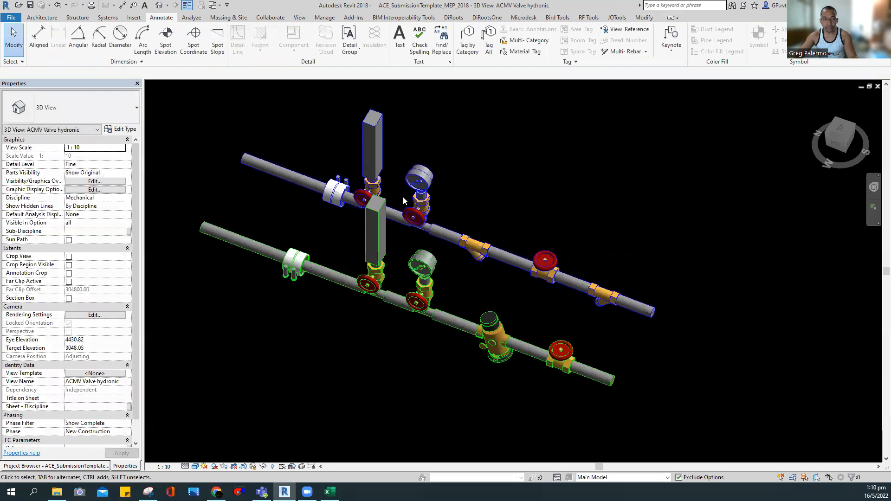
pyautogui.click(160, 6)
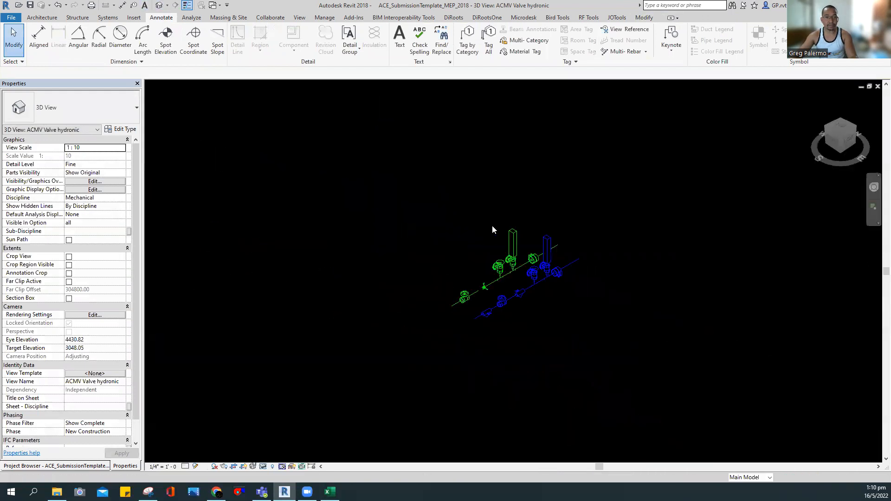
pyautogui.click(172, 466)
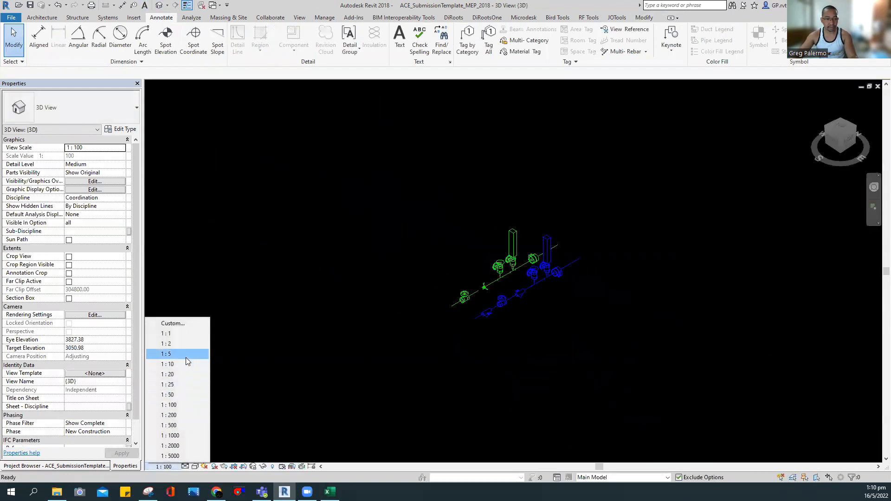
pyautogui.click(182, 366)
pyautogui.click(185, 466)
pyautogui.click(195, 456)
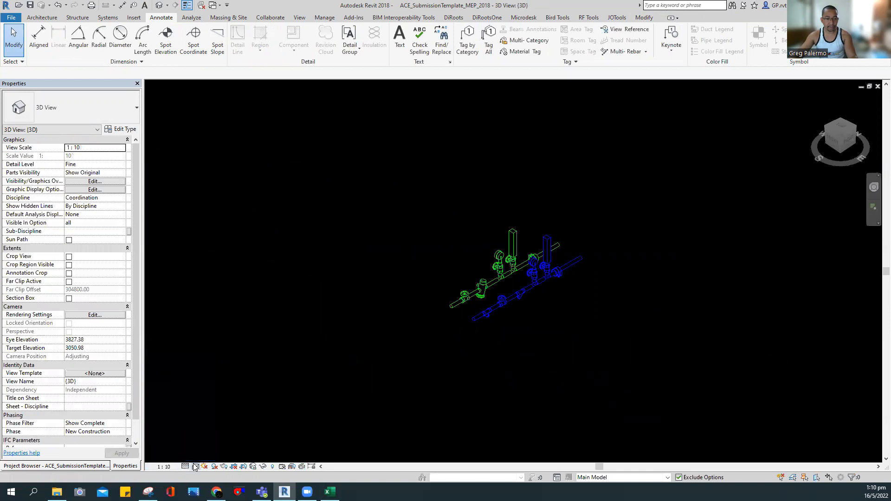
pyautogui.click(195, 466)
pyautogui.click(218, 425)
# Examine the thermometer, gauge and valve connections on both pipe runs from different angles and distances
pyautogui.moveTo(533, 361)
pyautogui.keyDown('shift'); pyautogui.mouseDown(button='middle')
pyautogui.moveTo(558, 386)
pyautogui.moveTo(492, 276)
pyautogui.mouseUp(button='middle'); pyautogui.keyUp('shift')
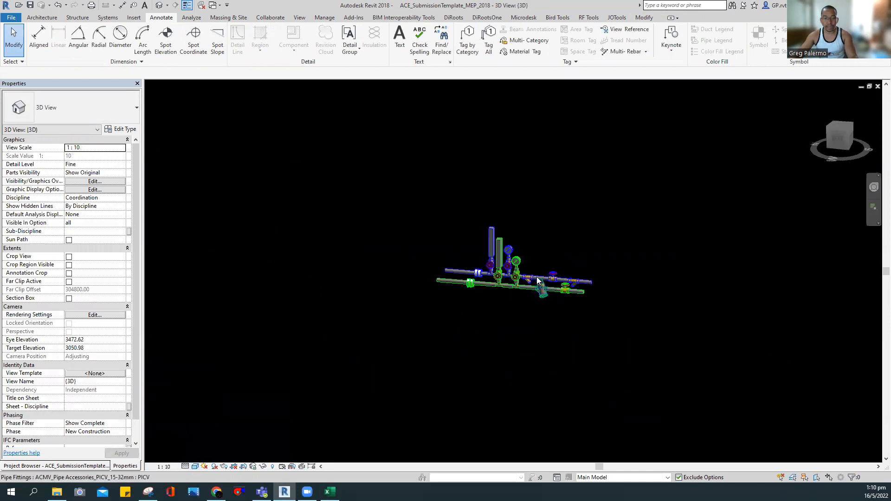
pyautogui.scroll(10, 493, 275)
pyautogui.scroll(2, 444, 221)
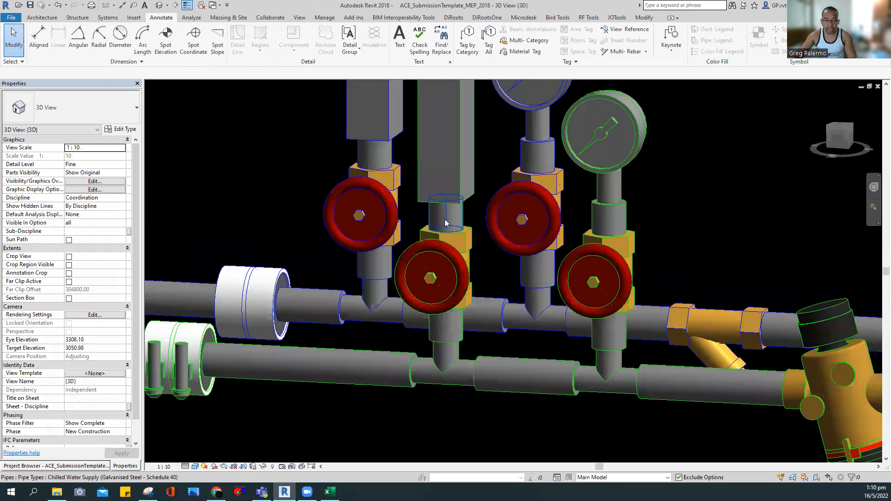
pyautogui.scroll(-8, 447, 242)
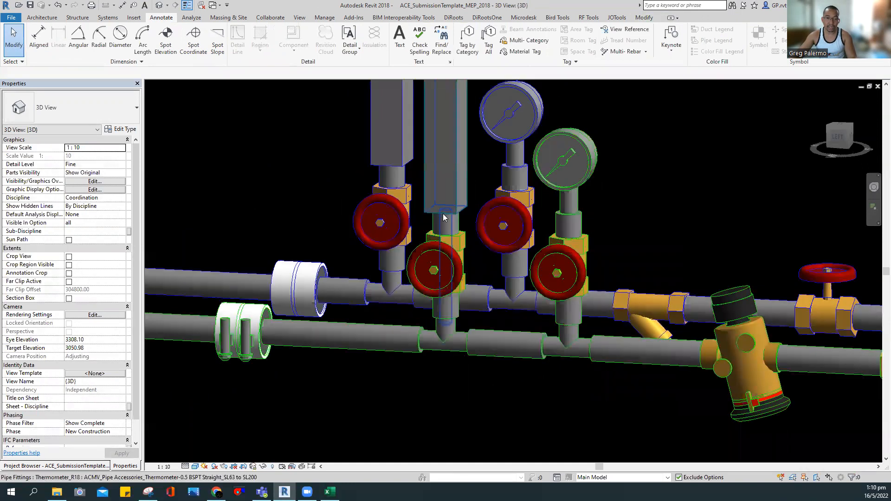
pyautogui.scroll(4, 481, 240)
pyautogui.scroll(-3, 445, 234)
pyautogui.keyDown('shift'); pyautogui.moveTo(519, 334); pyautogui.dragTo(598, 292, button='middle'); pyautogui.keyUp('shift')
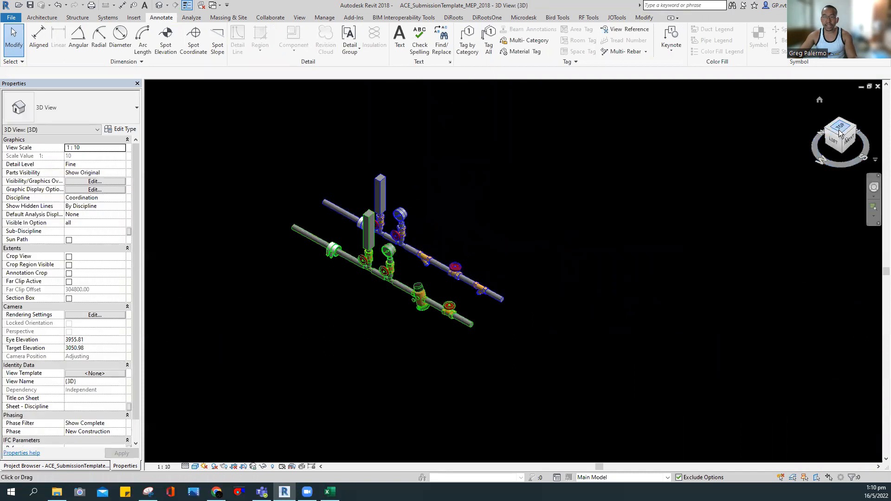
# From the top view, draw a 15 mm Chilled Water Supply pipe about 930 mm long, parallel to the existing runs and based on the supply pipe
pyautogui.click(839, 133)
pyautogui.click(382, 235)
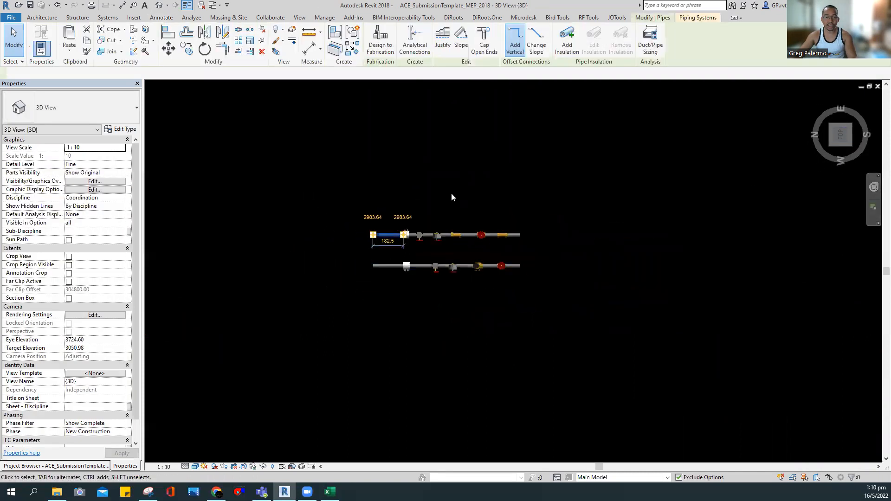
pyautogui.moveTo(453, 198); pyautogui.dragTo(402, 240, button='middle')
pyautogui.scroll(3, 360, 235)
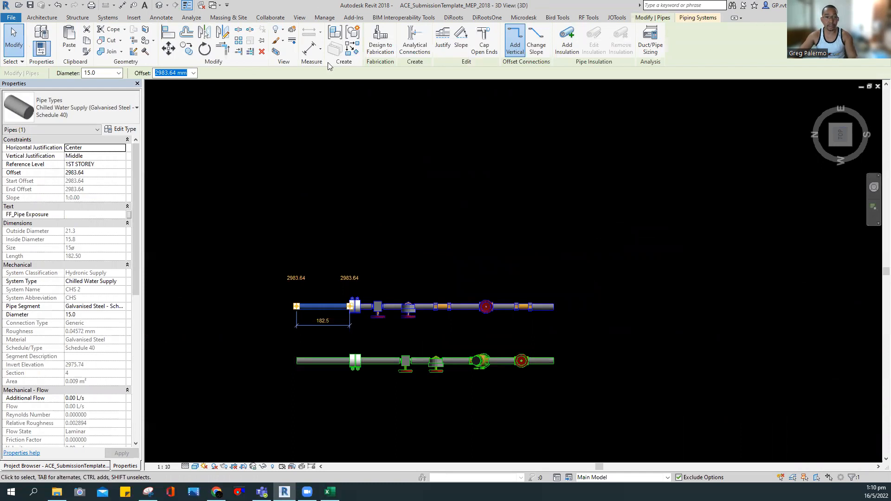
pyautogui.click(343, 51)
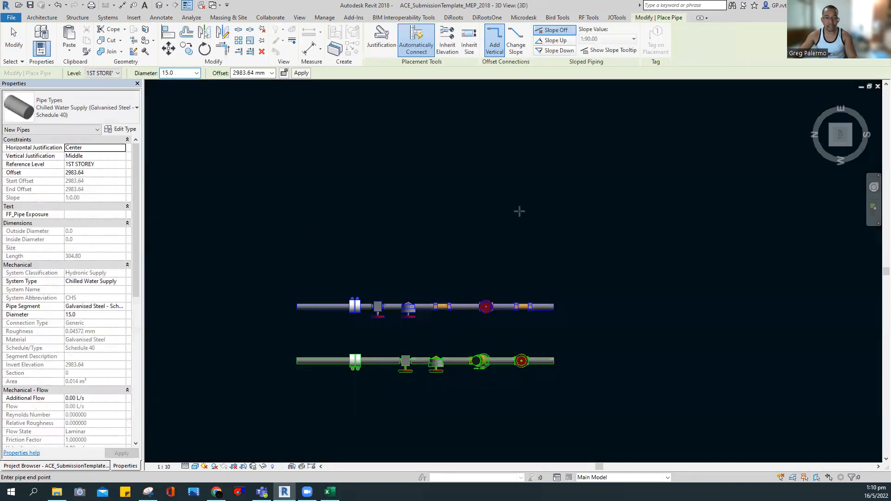
pyautogui.click(553, 211)
pyautogui.press('Escape')
pyautogui.press('Escape')
# Copy the new pipe parallel to itself at a spacing of about 80 mm, away from the existing runs
pyautogui.click(493, 211)
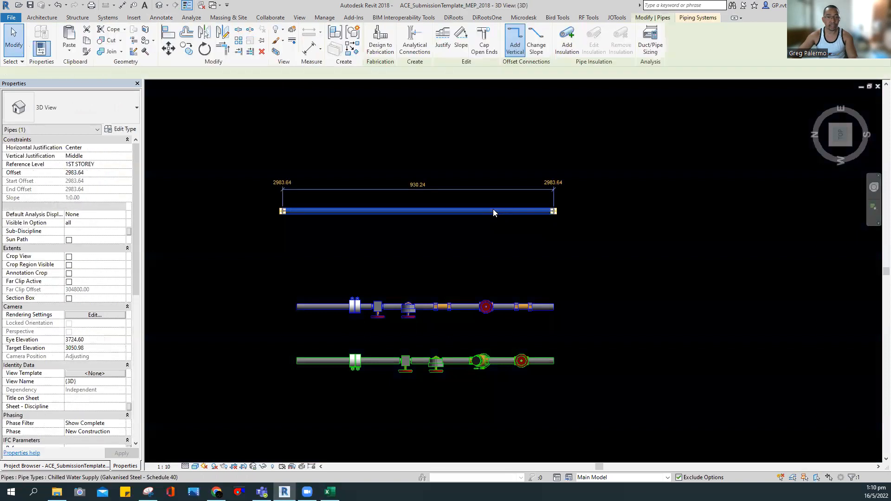
pyautogui.moveTo(468, 204); pyautogui.dragTo(481, 245, button='middle')
pyautogui.press('m')
pyautogui.press('v')
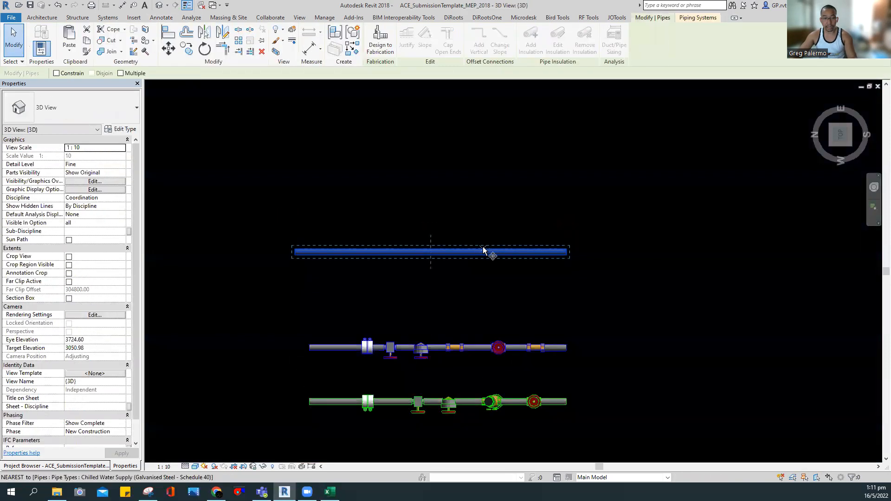
pyautogui.click(483, 251)
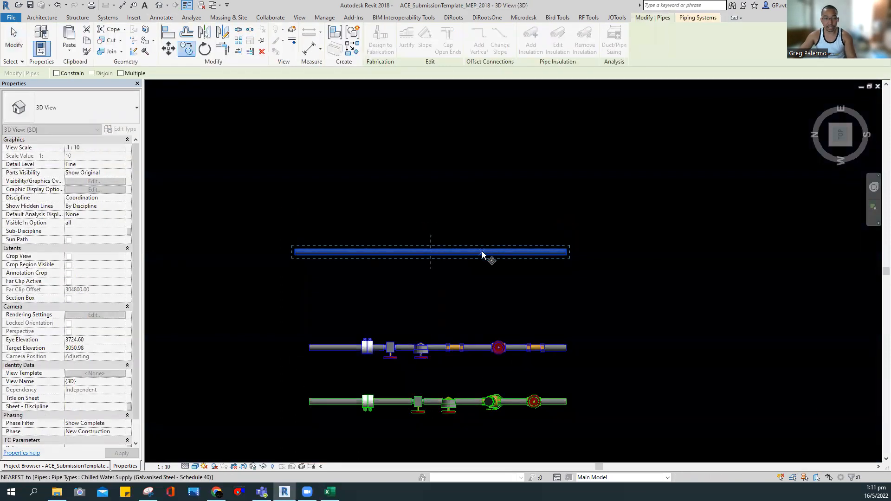
pyautogui.click(482, 228)
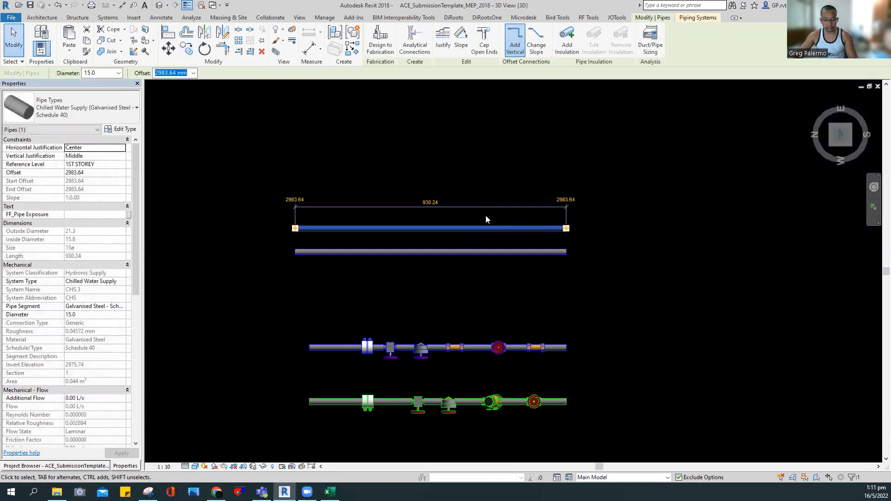
# Make four more parallel copies of the pipe in the same direction, using constrained multiple copying
pyautogui.press('m')
pyautogui.press('v')
pyautogui.click(60, 74)
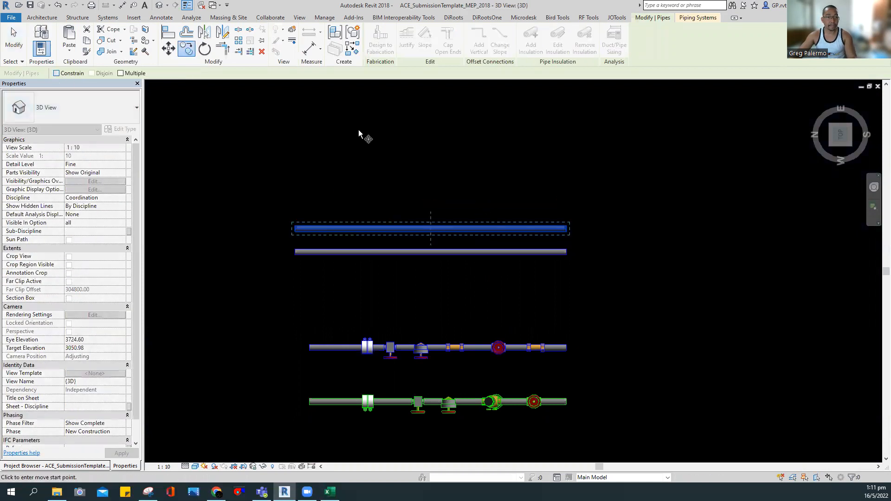
pyautogui.click(451, 252)
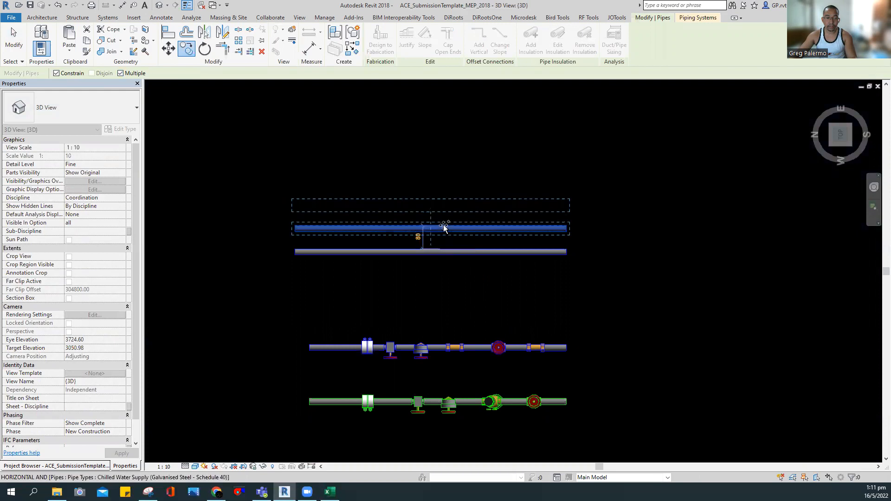
pyautogui.click(443, 228)
pyautogui.click(446, 206)
pyautogui.click(447, 186)
pyautogui.click(448, 165)
pyautogui.click(451, 145)
pyautogui.press('Escape')
pyautogui.press('Escape')
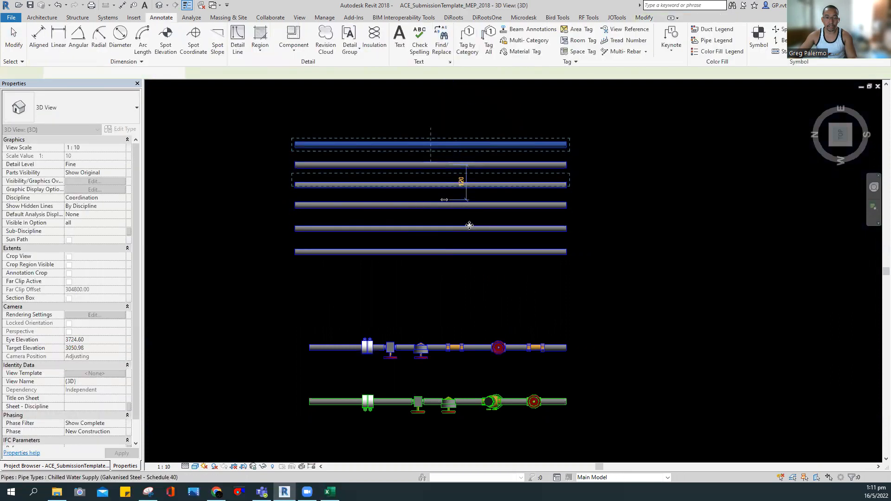
# Set the new pipe nearest the valve runs to 32 mm diameter and the second one to 40 mm
pyautogui.moveTo(454, 261); pyautogui.dragTo(455, 262)
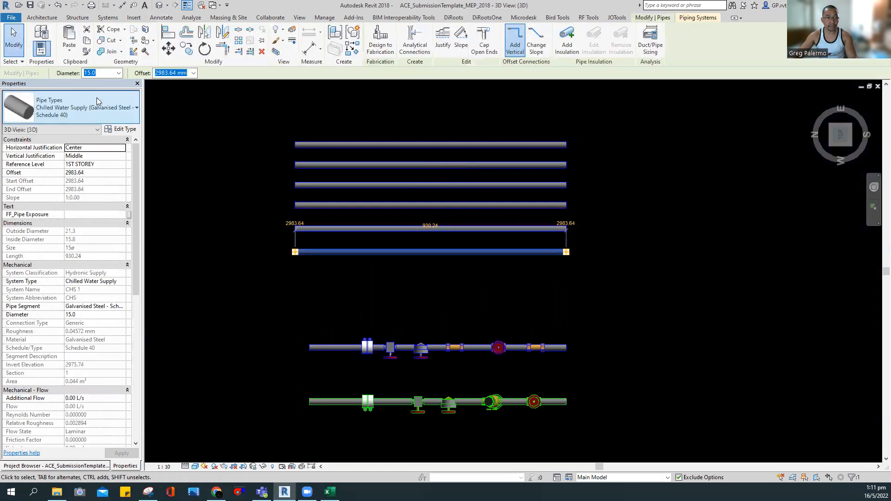
pyautogui.click(118, 73)
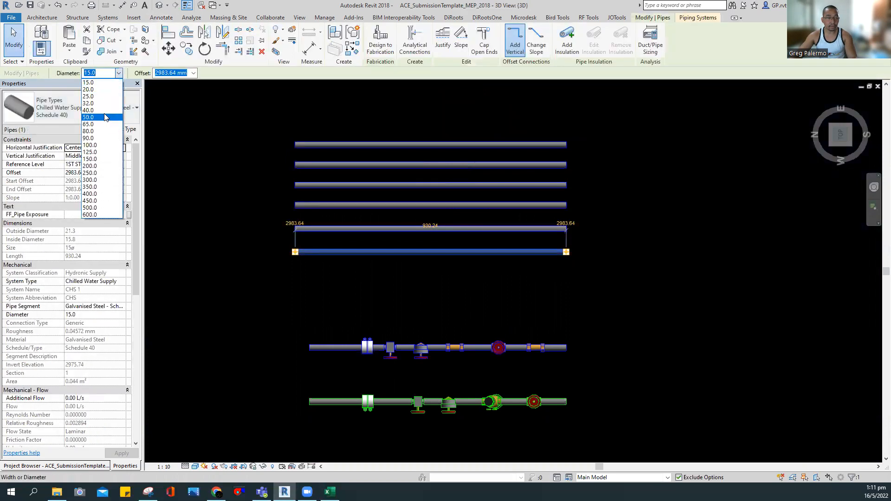
pyautogui.click(105, 104)
pyautogui.click(358, 227)
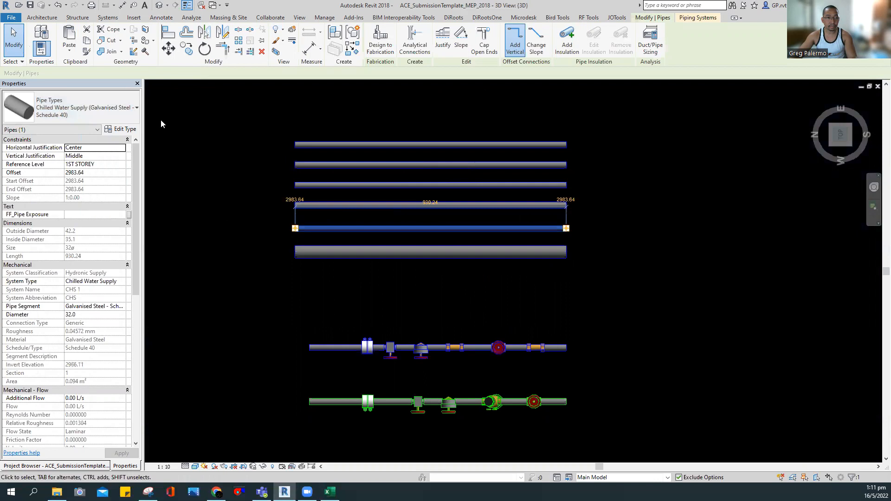
pyautogui.click(119, 73)
pyautogui.click(104, 113)
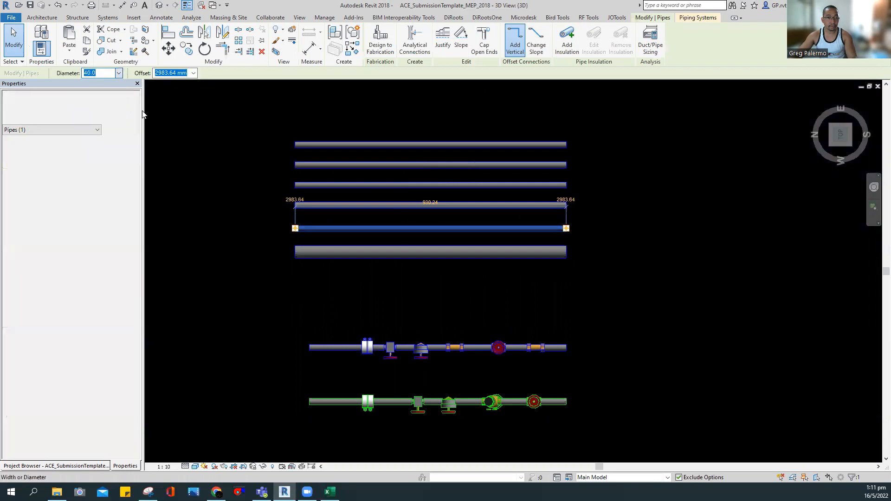
# Set the third new pipe from the valve runs to 50 mm diameter and the fourth to 65 mm
pyautogui.click(346, 204)
pyautogui.click(118, 73)
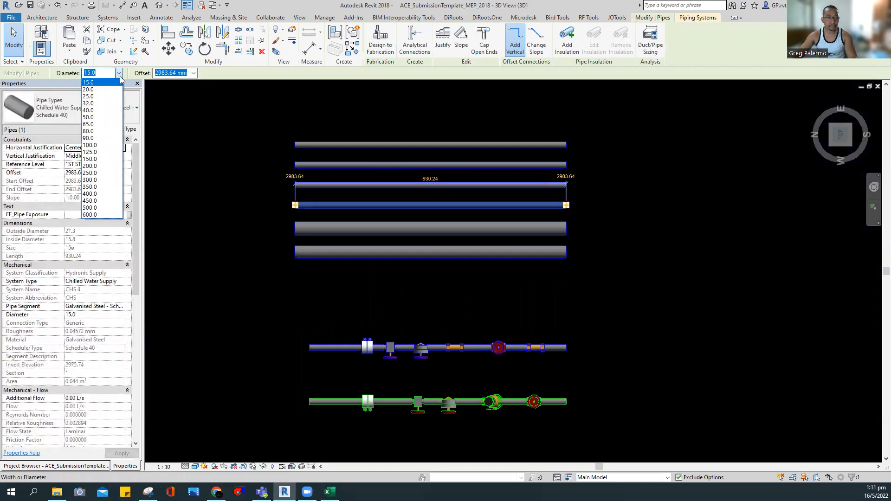
pyautogui.click(100, 118)
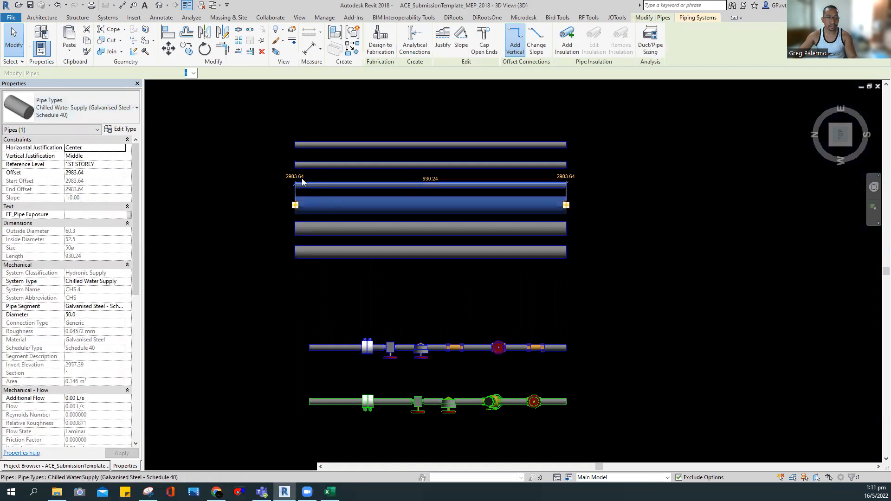
pyautogui.click(321, 185)
pyautogui.click(119, 74)
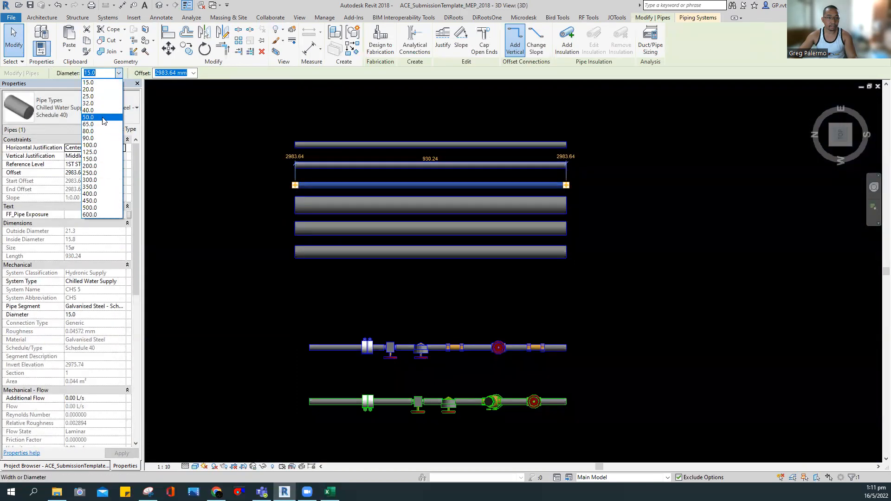
pyautogui.click(100, 123)
# Set the diameter of the new pipe farthest from the valve runs to 100 mm
pyautogui.click(322, 144)
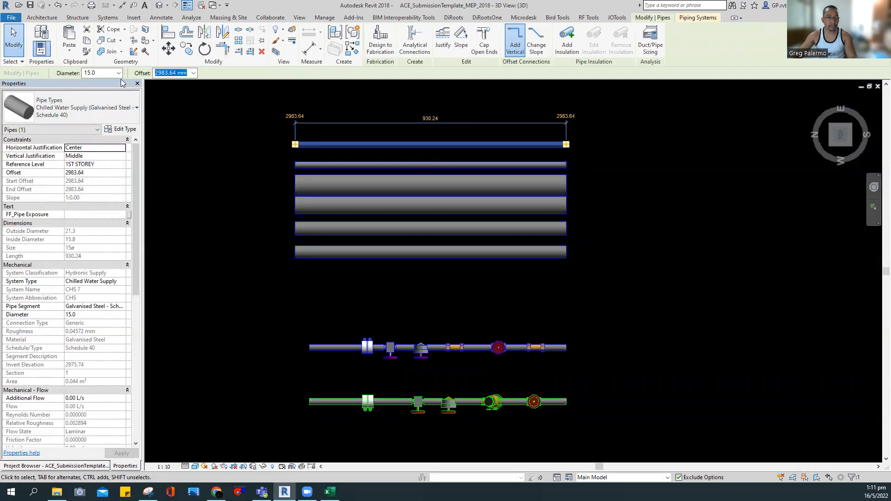
pyautogui.click(118, 73)
pyautogui.click(99, 147)
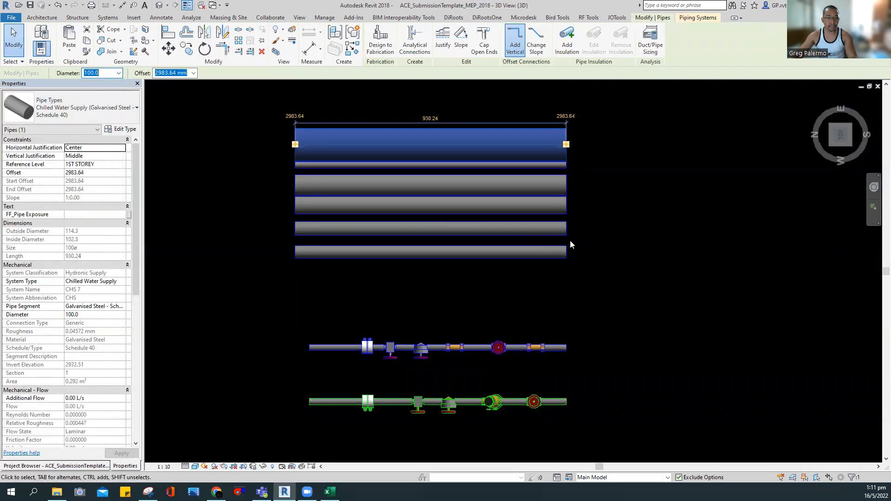
# Move the 100 mm, 15 mm and 65 mm sample pipes farther from the valve runs to space them apart
pyautogui.click(658, 222)
pyautogui.moveTo(658, 221); pyautogui.dragTo(658, 256, button='middle')
pyautogui.click(491, 179)
pyautogui.moveTo(491, 179); pyautogui.dragTo(492, 132)
pyautogui.click(482, 200)
pyautogui.moveTo(483, 200)
pyautogui.mouseDown()
pyautogui.moveTo(485, 179)
pyautogui.moveTo(482, 201)
pyautogui.mouseUp()
pyautogui.click(479, 221)
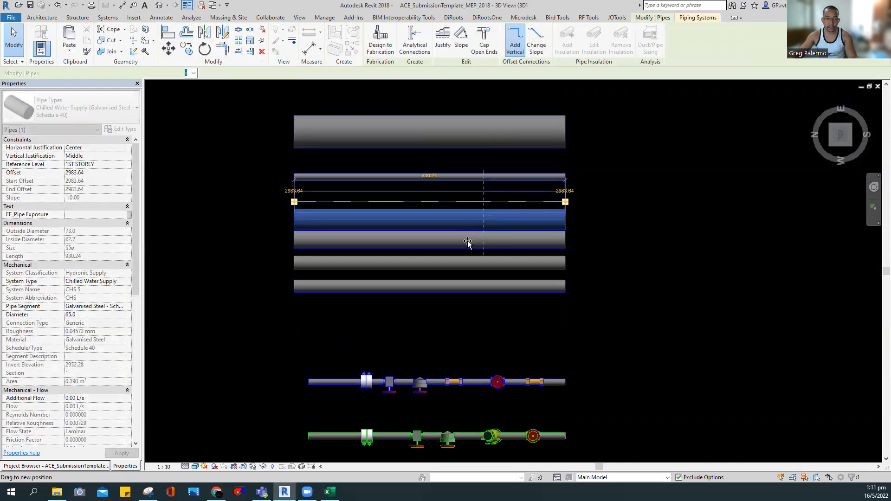
# Adjust the positions of the remaining sample pipes to leave clear gaps, starting with the 50 mm pipe
pyautogui.click(508, 244)
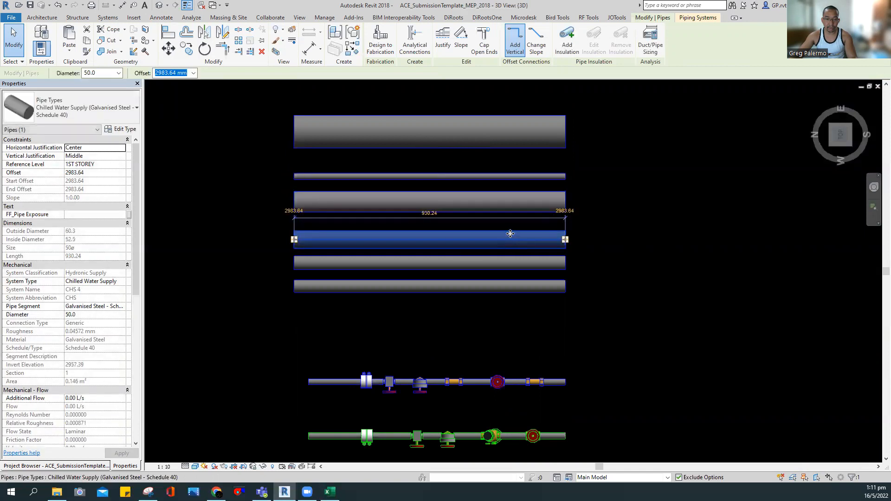
pyautogui.moveTo(509, 235); pyautogui.dragTo(585, 229)
pyautogui.moveTo(594, 149); pyautogui.dragTo(493, 296)
pyautogui.moveTo(497, 241); pyautogui.dragTo(611, 220)
pyautogui.click(610, 220)
pyautogui.click(517, 200)
pyautogui.moveTo(517, 199); pyautogui.dragTo(516, 188)
pyautogui.click(578, 232)
# Examine the valve runs and the spaced sample pipes from an angled 3D view
pyautogui.scroll(-1, 578, 231)
pyautogui.keyDown('shift'); pyautogui.moveTo(601, 354); pyautogui.dragTo(487, 279, button='middle'); pyautogui.keyUp('shift')
pyautogui.scroll(3, 391, 203)
pyautogui.moveTo(391, 203); pyautogui.dragTo(394, 232, button='middle')
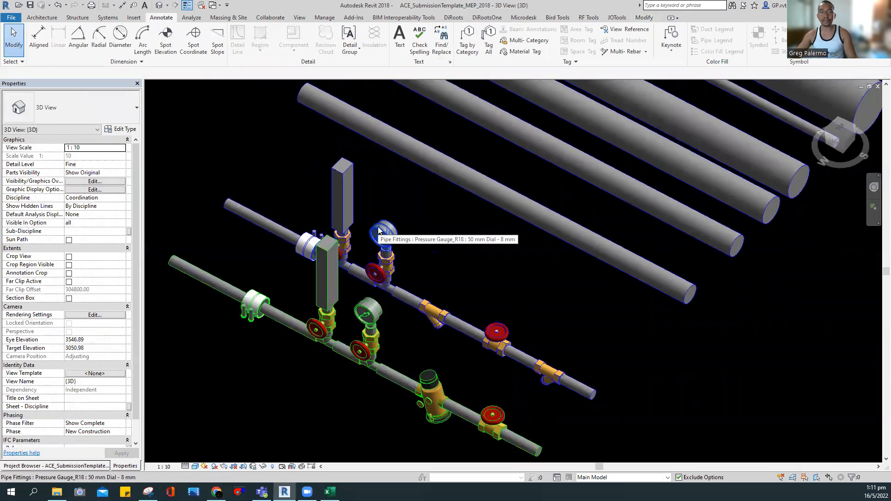
pyautogui.scroll(-2, 446, 215)
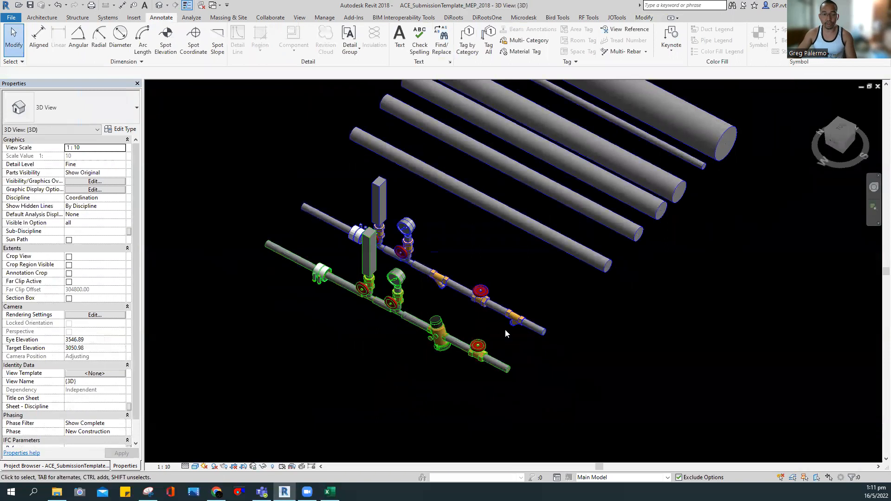
pyautogui.scroll(-2, 494, 391)
pyautogui.scroll(2, 493, 378)
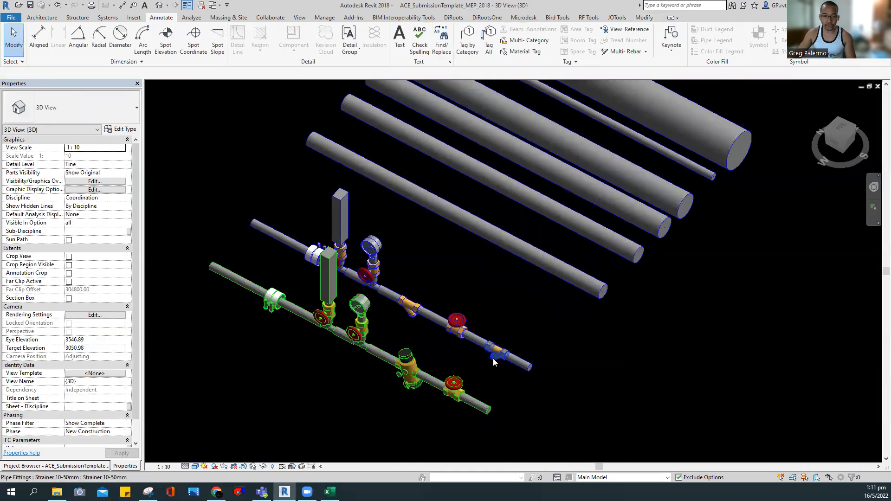
pyautogui.scroll(-2, 529, 362)
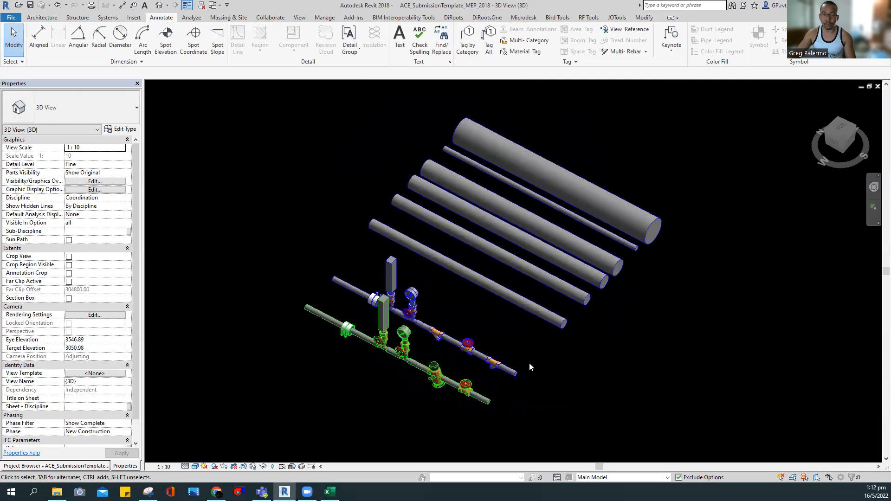
pyautogui.scroll(1, 467, 343)
# Place a gate valve near the end of the 32 mm sample pipe, matching the one in the supply valve run
pyautogui.click(467, 343)
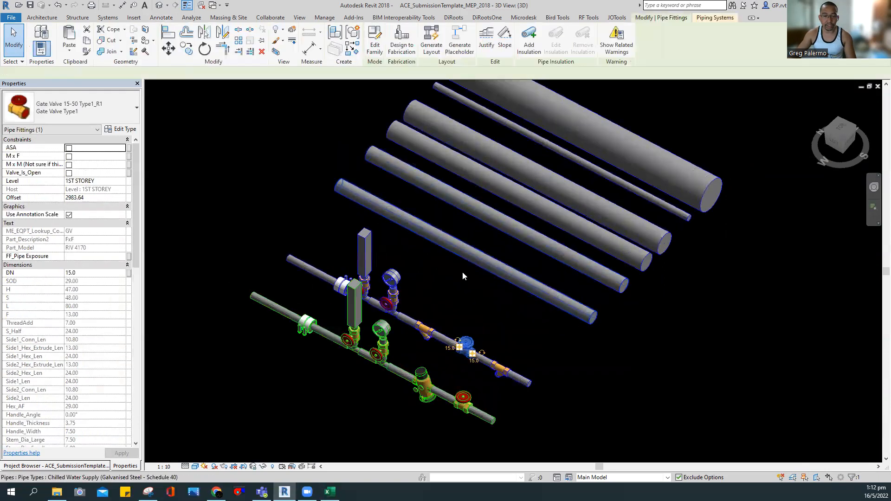
pyautogui.press('Escape')
pyautogui.scroll(1, 467, 343)
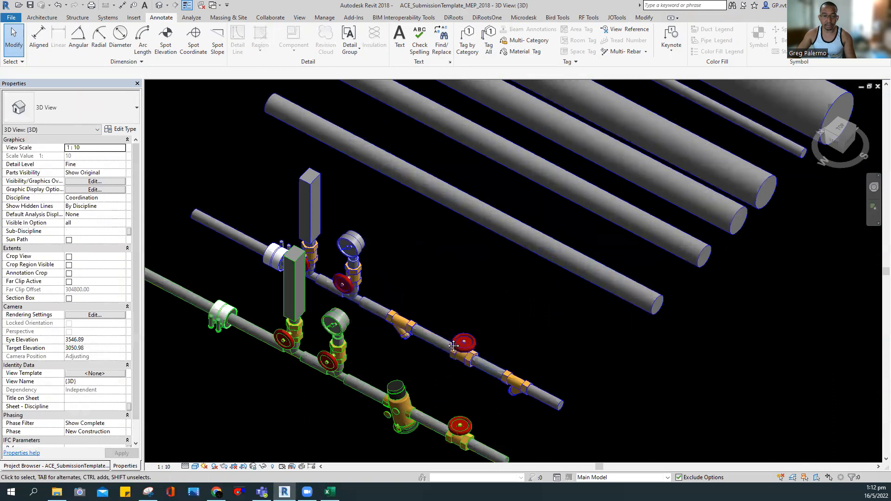
pyautogui.moveTo(454, 346); pyautogui.dragTo(442, 305, button='middle')
pyautogui.moveTo(448, 311); pyautogui.dragTo(442, 288)
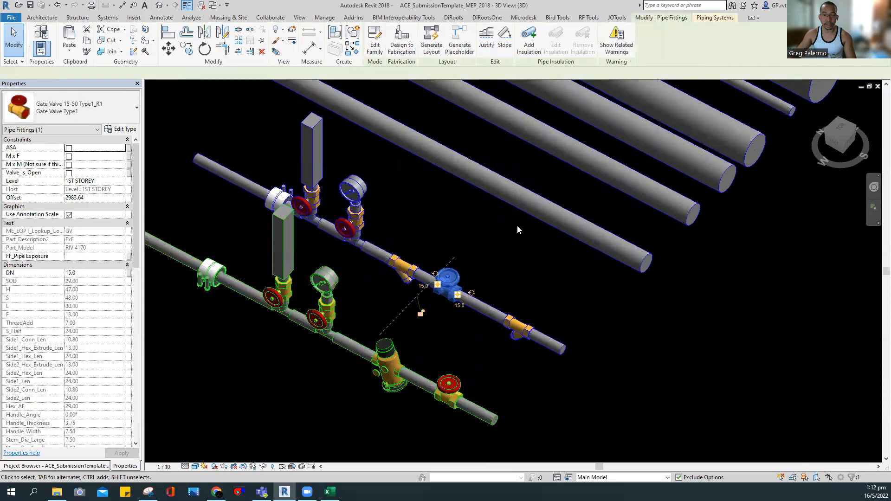
pyautogui.click(499, 252)
pyautogui.click(449, 280)
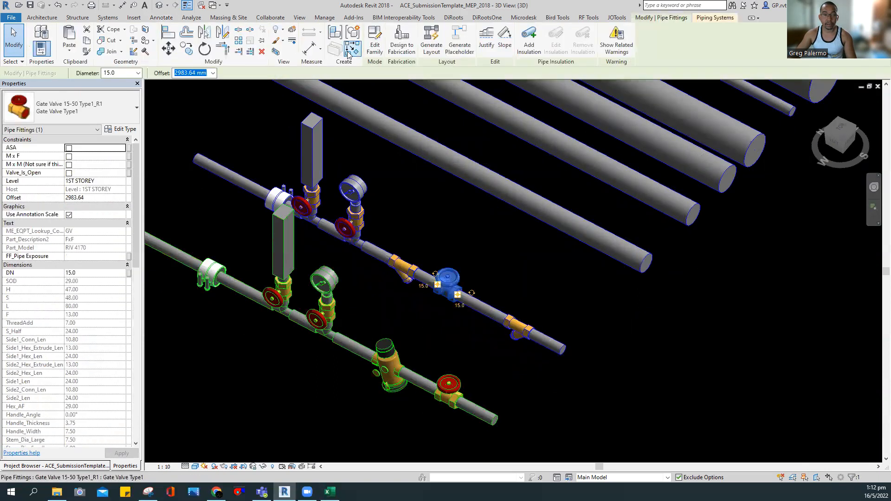
pyautogui.click(350, 49)
pyautogui.scroll(-2, 507, 362)
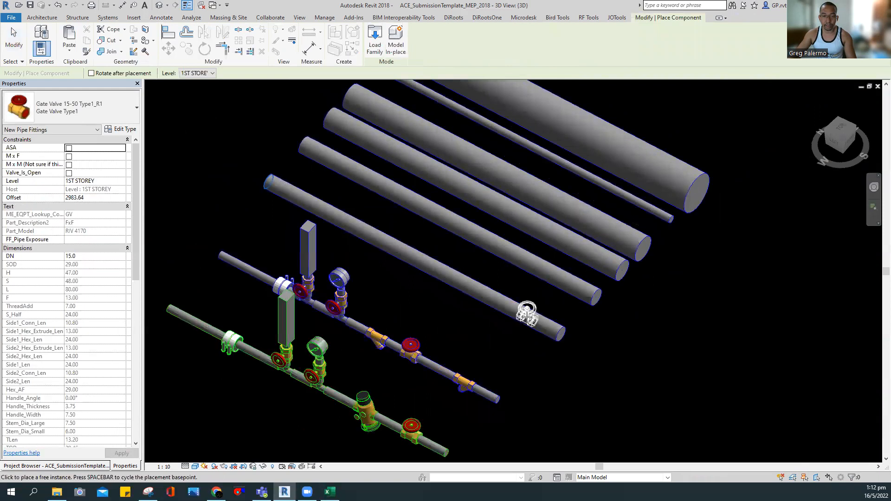
pyautogui.click(525, 343)
pyautogui.press('Escape')
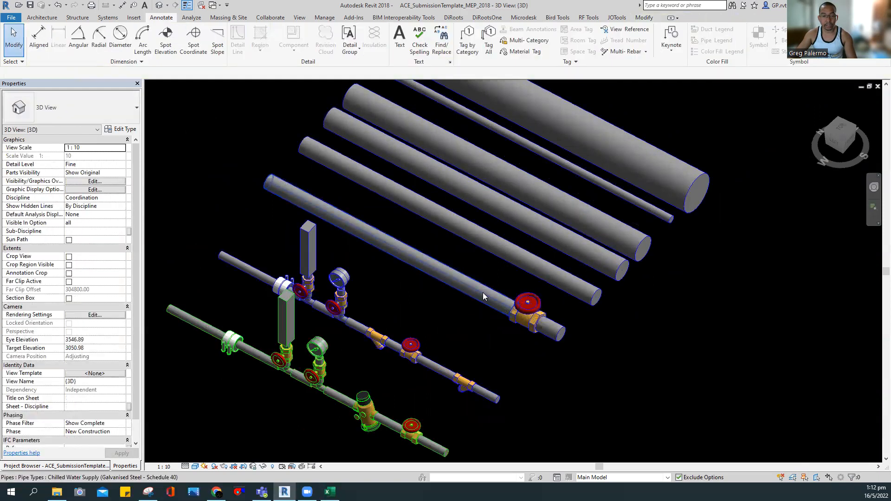
# Check the third sample pipe's diameter, choosing 50 mm
pyautogui.click(491, 299)
pyautogui.click(596, 263)
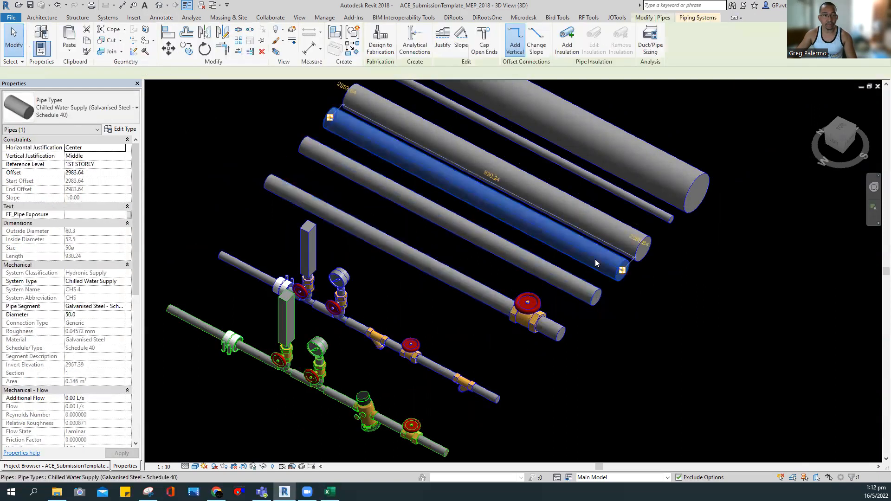
pyautogui.click(120, 74)
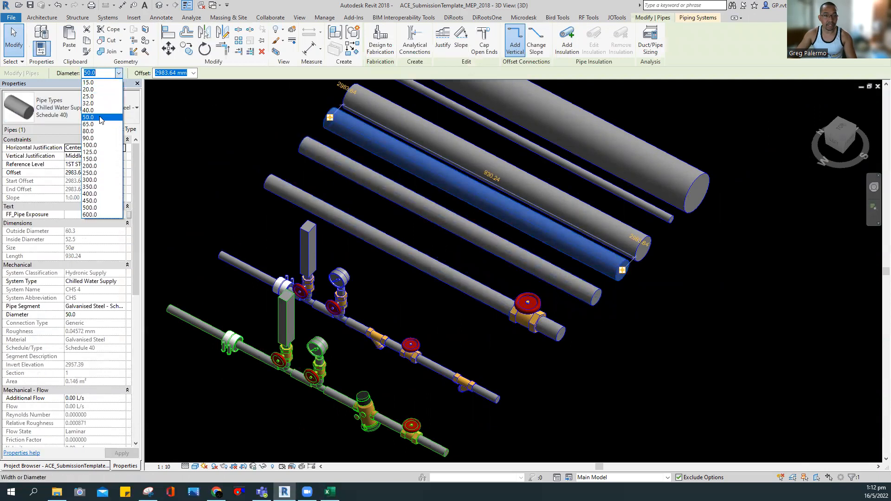
pyautogui.click(100, 118)
pyautogui.click(681, 374)
# Place similar gate valves near the ends of the 40 mm and 50 mm sample pipes
pyautogui.click(516, 311)
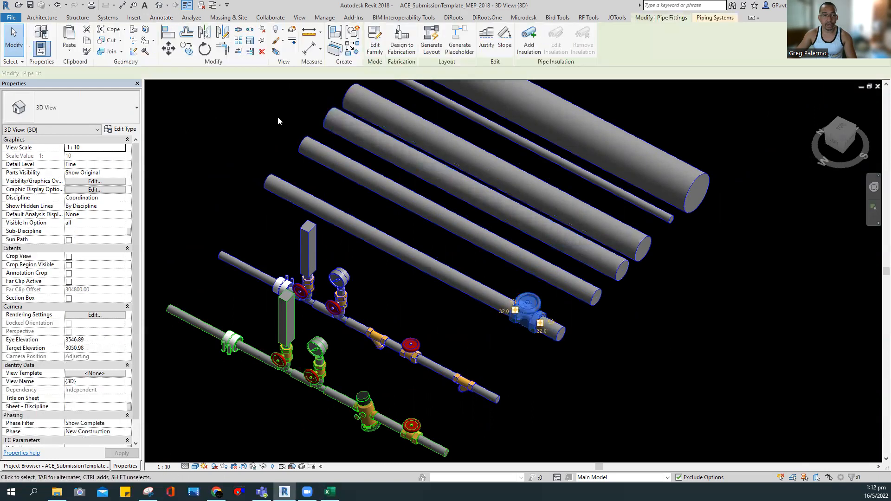
pyautogui.click(351, 48)
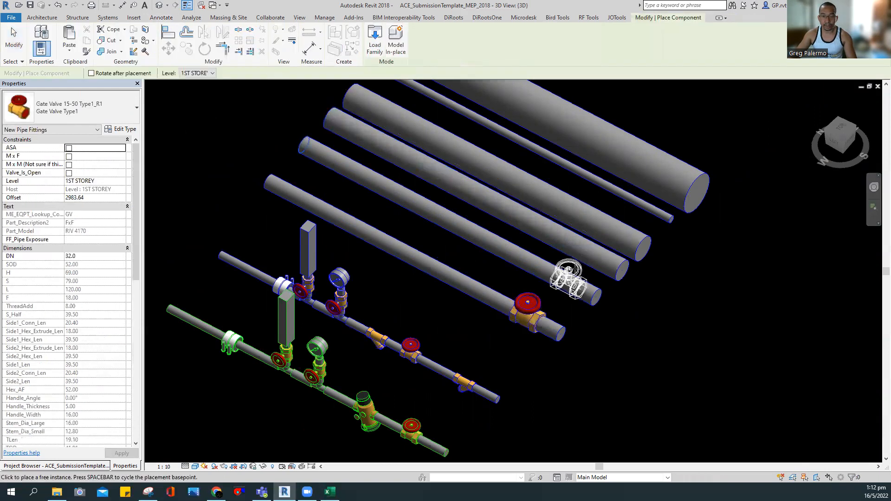
pyautogui.click(569, 273)
pyautogui.click(660, 297)
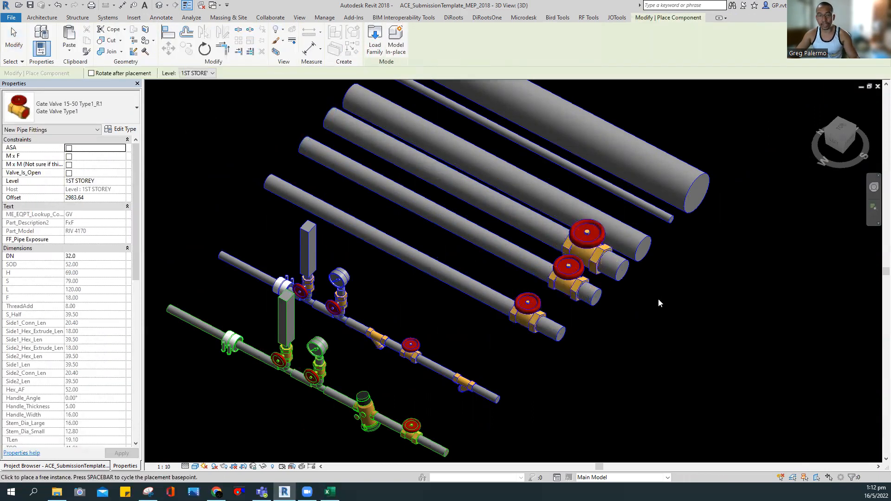
pyautogui.press('Escape')
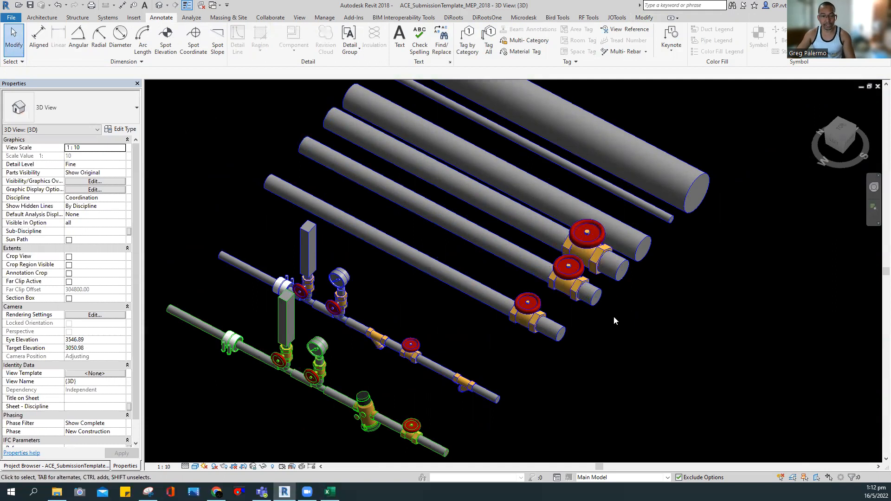
# Place strainers beside the gate valves on the 32, 40 and 50 mm pipes, matching the supply run's end strainer
pyautogui.click(464, 383)
pyautogui.click(351, 49)
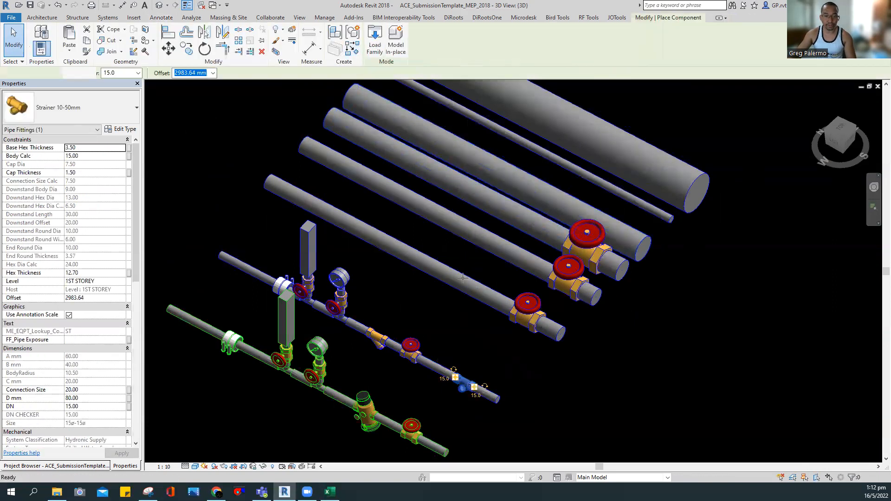
pyautogui.click(501, 251)
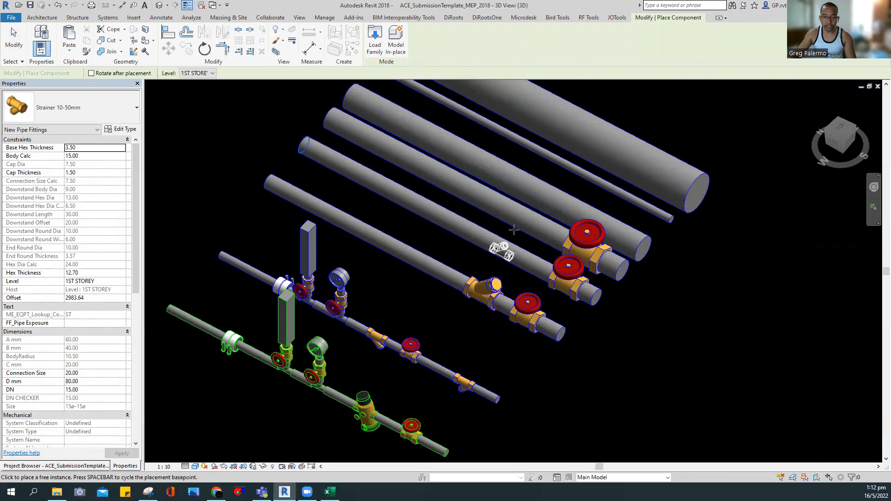
pyautogui.click(522, 219)
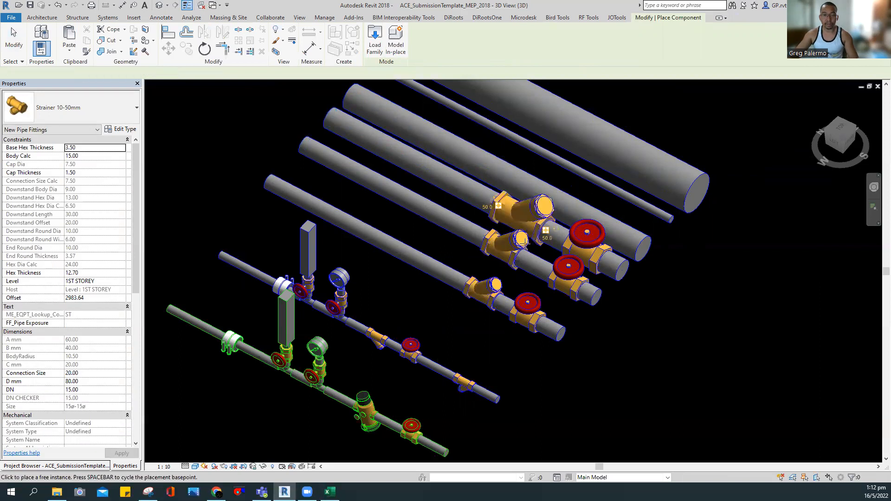
pyautogui.press('Escape')
pyautogui.press('Escape')
pyautogui.scroll(-2, 608, 224)
pyautogui.moveTo(626, 253)
pyautogui.mouseDown(button='middle')
pyautogui.moveTo(581, 273)
pyautogui.moveTo(626, 288)
pyautogui.moveTo(641, 279)
pyautogui.mouseUp(button='middle')
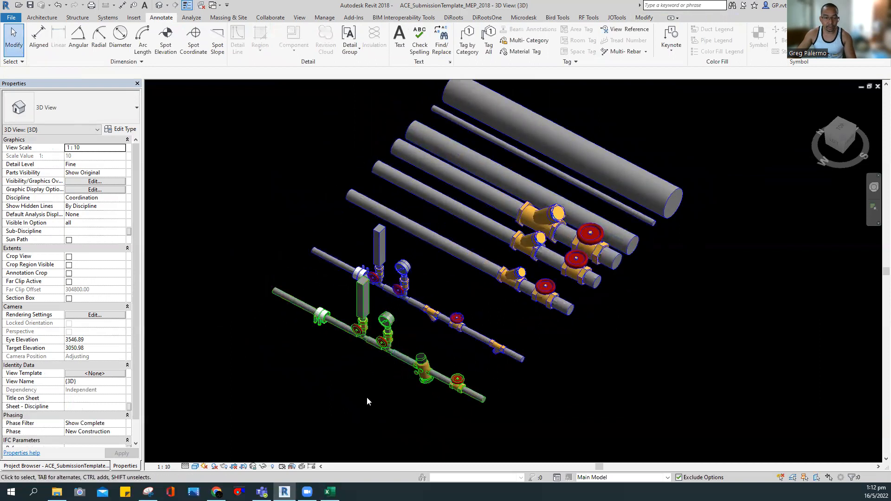
# Place flexible couplings on the 32, 40, 50, 65 and 100 mm sample pipes, matching the coupling in the return valve run
pyautogui.click(321, 317)
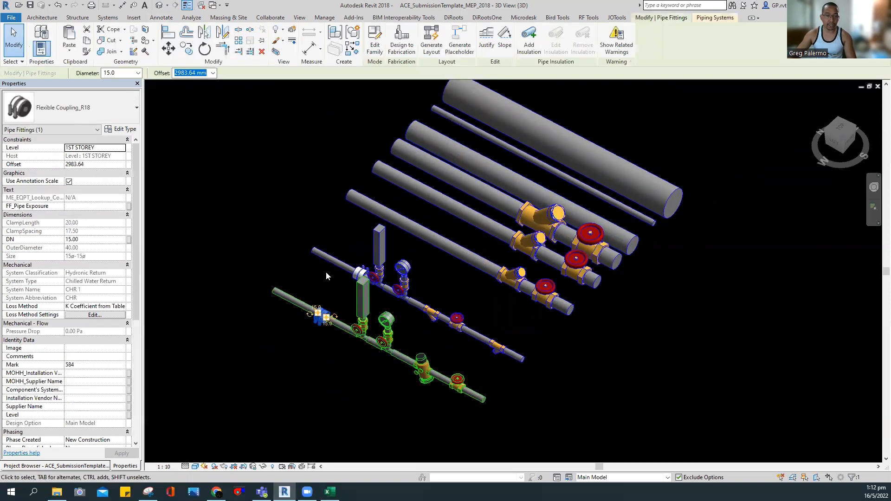
pyautogui.scroll(1, 326, 276)
pyautogui.scroll(-1, 320, 276)
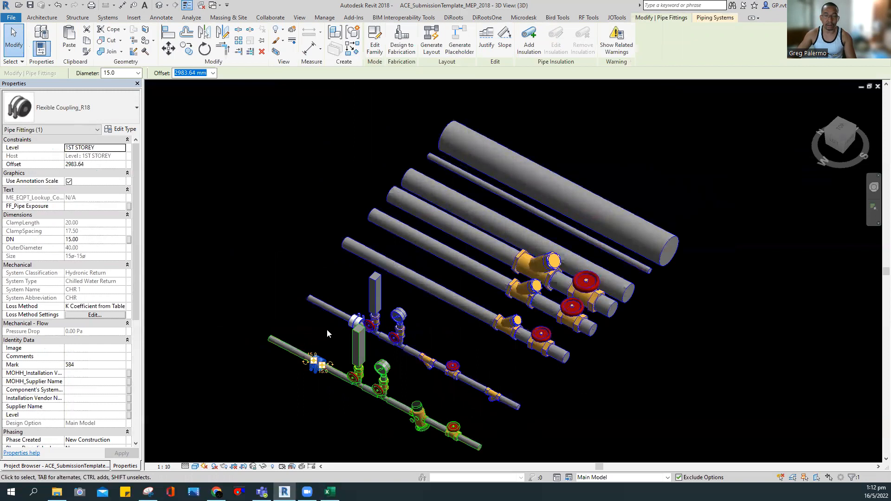
pyautogui.click(352, 49)
pyautogui.scroll(2, 401, 271)
pyautogui.click(426, 231)
pyautogui.click(456, 178)
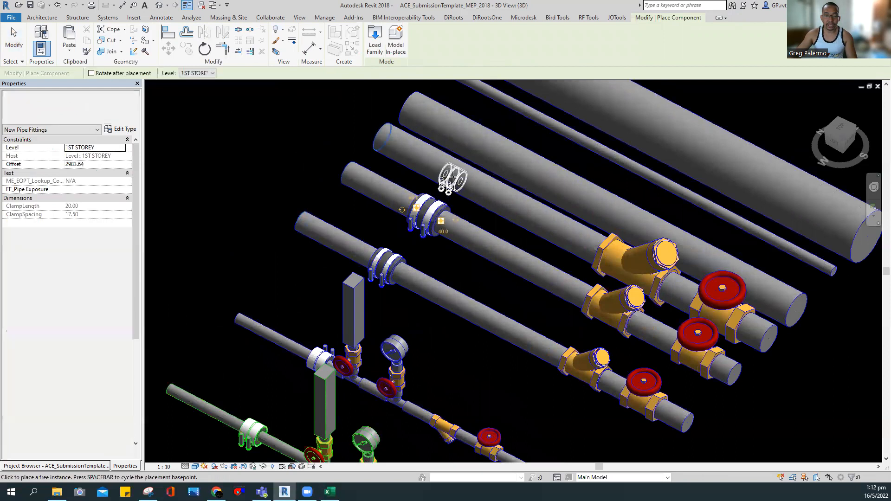
pyautogui.click(480, 145)
pyautogui.moveTo(548, 167); pyautogui.dragTo(494, 270, button='middle')
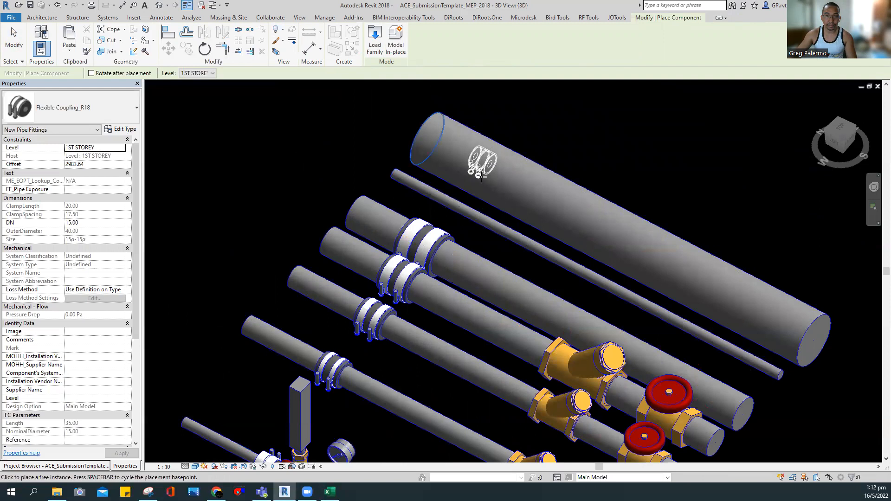
pyautogui.click(482, 167)
pyautogui.press('Escape')
pyautogui.press('Escape')
# Set the diameter of the 15 mm sample pipe to 300 mm
pyautogui.click(531, 199)
pyautogui.press('Escape')
pyautogui.click(501, 233)
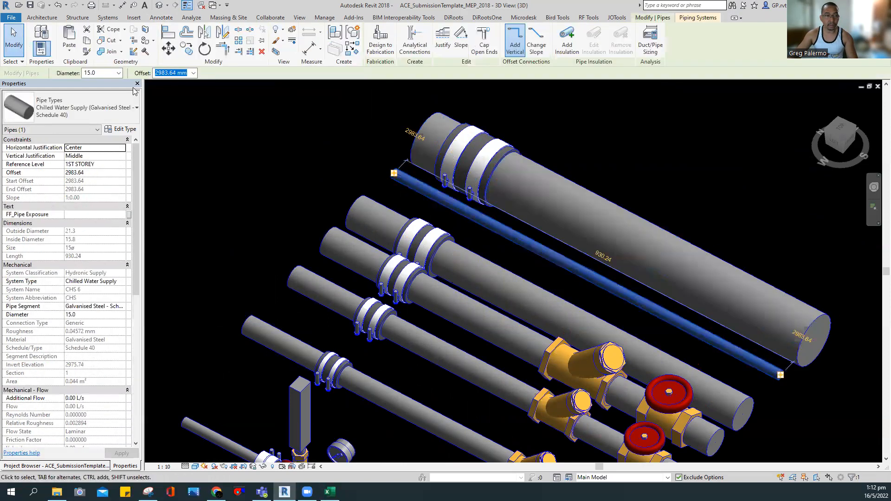
pyautogui.click(119, 73)
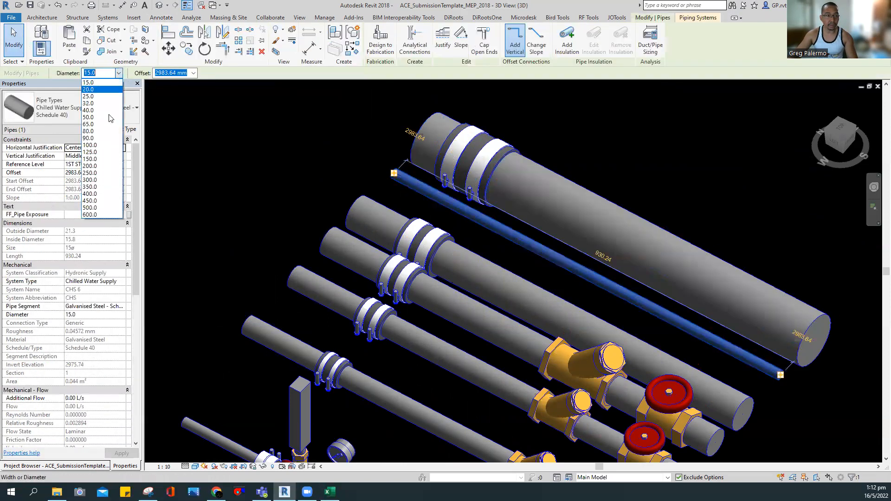
pyautogui.click(102, 173)
pyautogui.click(119, 73)
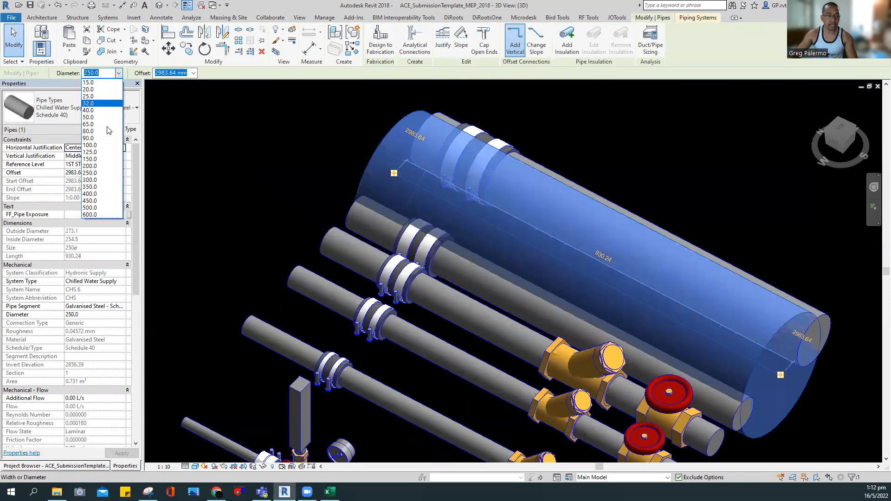
pyautogui.click(101, 179)
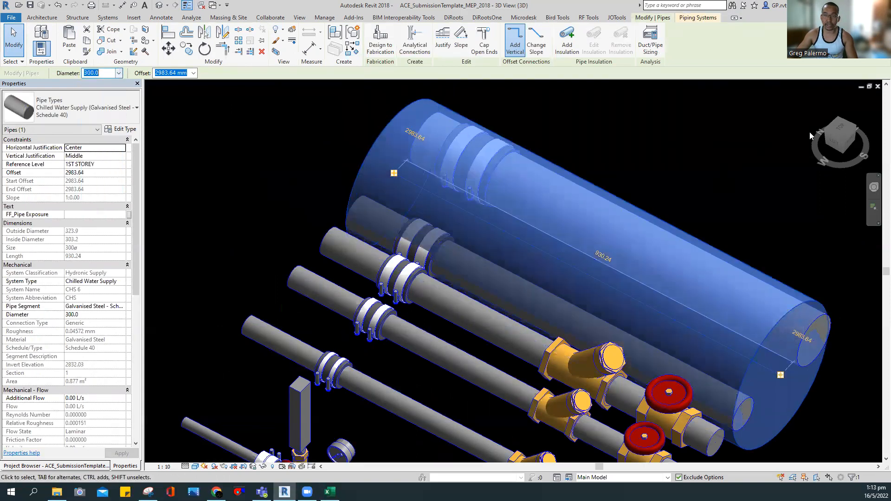
# Move the 300 mm pipe out past the 100 mm pipe so that it stands clear of the others
pyautogui.scroll(2, 375, 265)
pyautogui.click(839, 128)
pyautogui.moveTo(507, 279); pyautogui.dragTo(507, 120)
pyautogui.keyDown('shift'); pyautogui.moveTo(488, 179); pyautogui.dragTo(479, 324, button='middle'); pyautogui.keyUp('shift')
pyautogui.scroll(2, 390, 224)
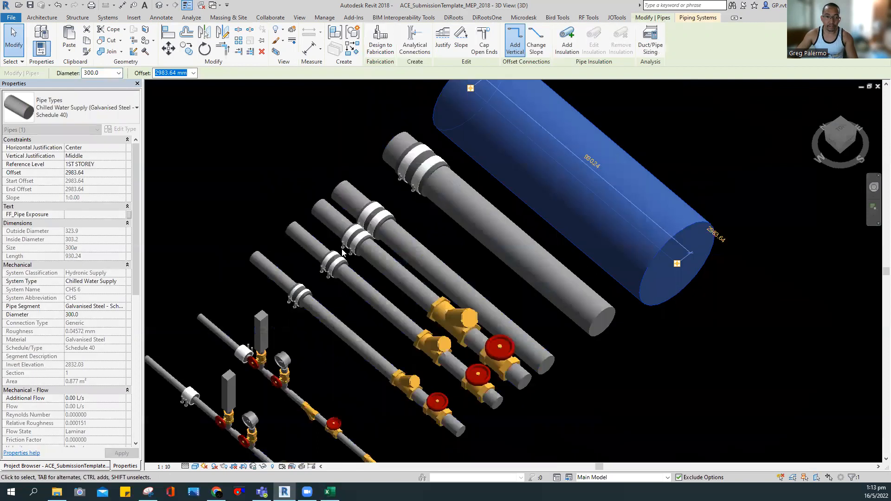
pyautogui.press('Escape')
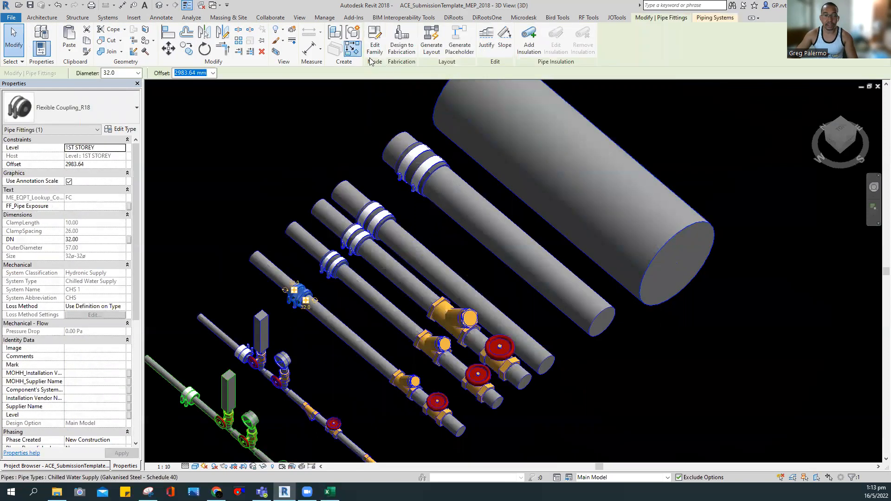
# Try placing a flexible coupling on the 300 mm pipe, based on the 32 mm pipe's coupling
pyautogui.click(353, 49)
pyautogui.scroll(-3, 533, 202)
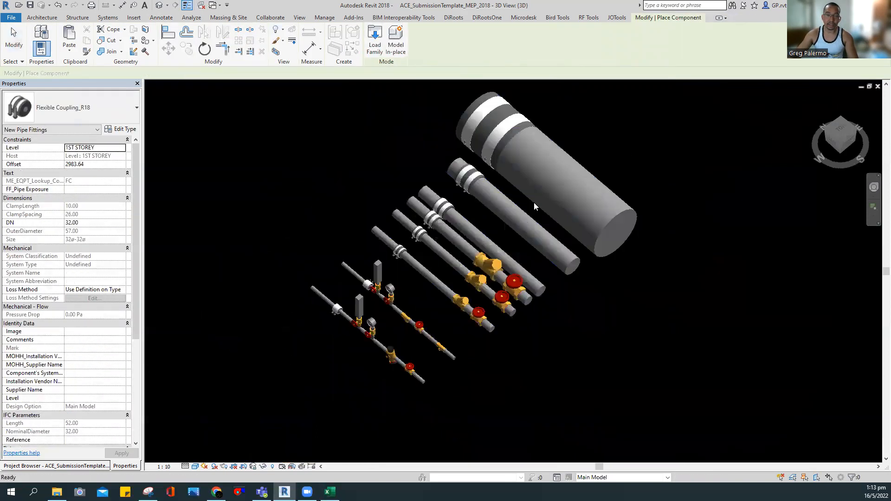
pyautogui.press('Escape')
# Place a flexible coupling on the 300 mm pipe, using the 100 mm pipe's coupling as the source
pyautogui.scroll(3, 510, 143)
pyautogui.click(417, 197)
pyautogui.click(353, 49)
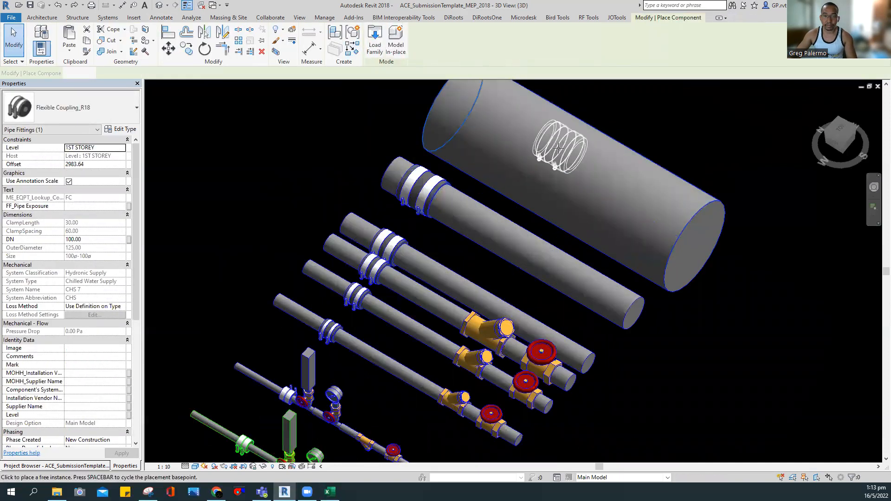
pyautogui.click(549, 171)
pyautogui.scroll(-3, 631, 253)
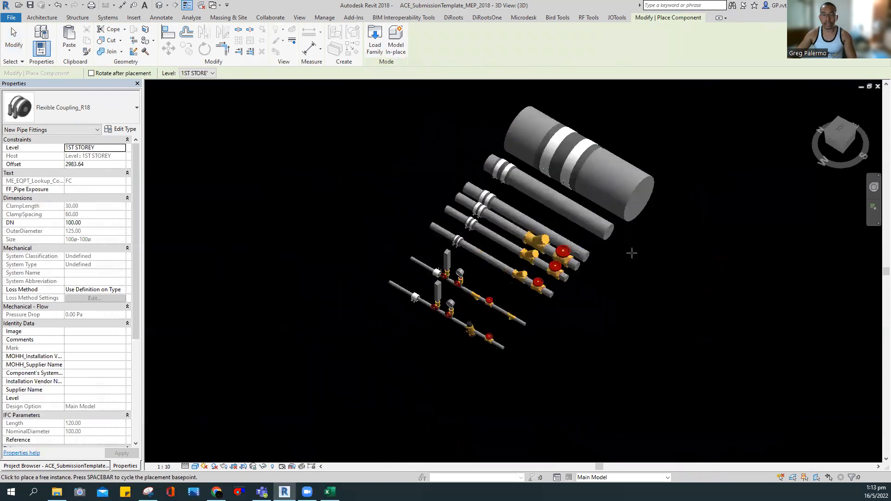
# End the coupling placement and inspect the fittings on all the differently sized sample pipes from several angles
pyautogui.press('Escape')
pyautogui.press('Escape')
pyautogui.keyDown('shift'); pyautogui.moveTo(648, 255); pyautogui.dragTo(605, 279, button='middle'); pyautogui.keyUp('shift')
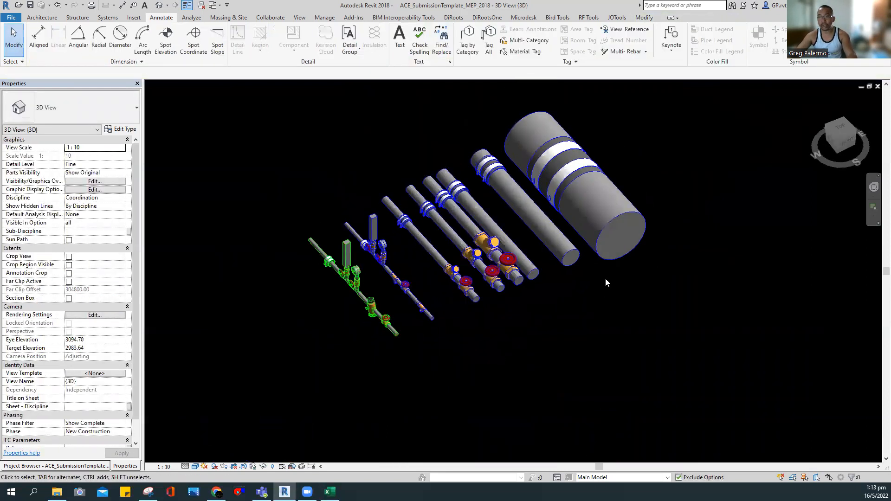
pyautogui.scroll(2, 549, 290)
pyautogui.moveTo(553, 298); pyautogui.dragTo(564, 309, button='middle')
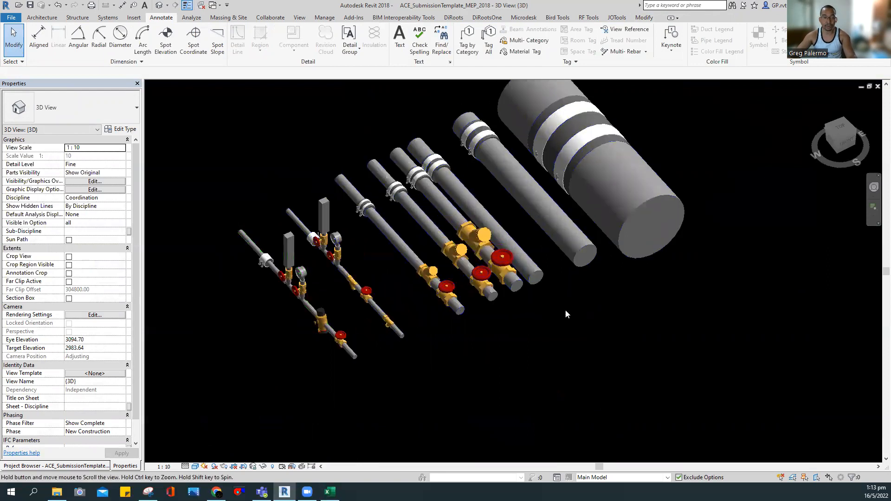
pyautogui.scroll(-1, 582, 271)
pyautogui.moveTo(320, 204)
pyautogui.keyDown('shift'); pyautogui.mouseDown(button='middle')
pyautogui.moveTo(304, 207)
pyautogui.moveTo(312, 205)
pyautogui.mouseUp(button='middle'); pyautogui.keyUp('shift')
pyautogui.scroll(2, 314, 205)
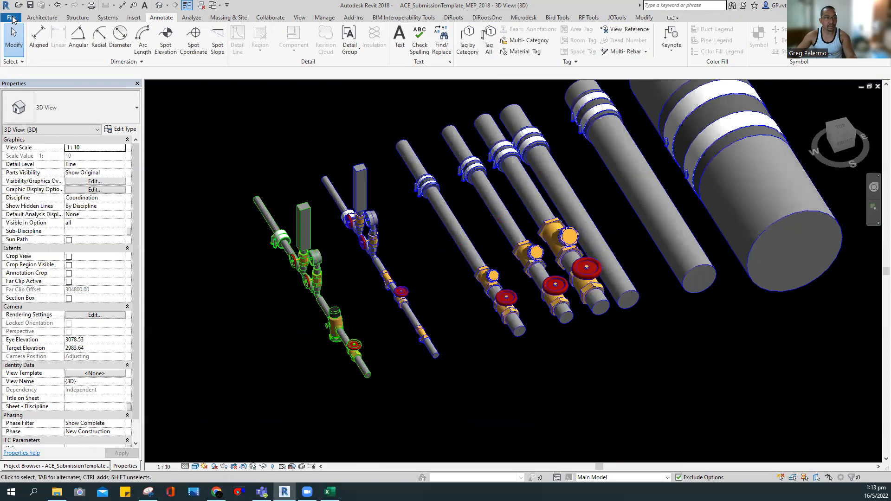
# Create a new project without a template, using the metric system of measurement
pyautogui.click(11, 19)
pyautogui.moveTo(52, 58)
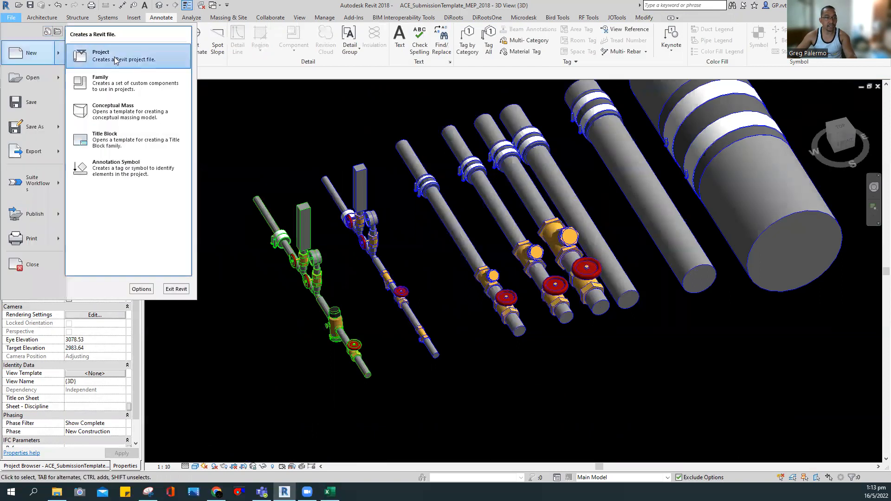
pyautogui.click(118, 60)
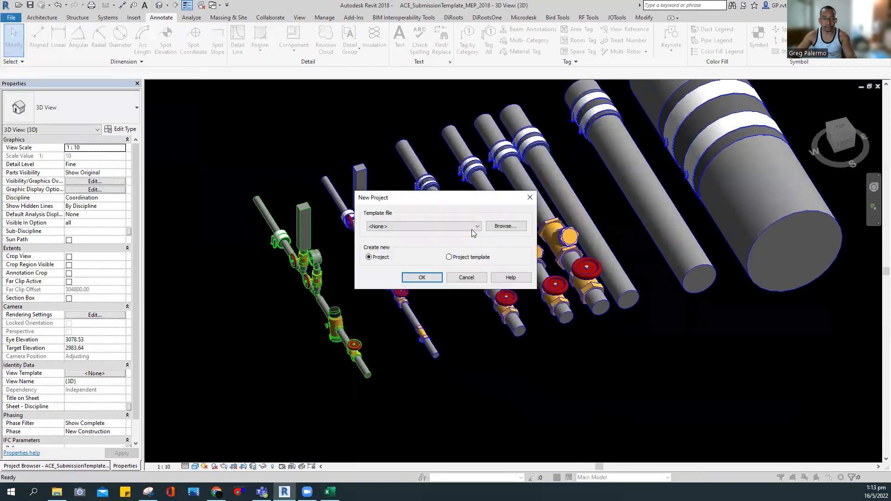
pyautogui.click(474, 227)
pyautogui.click(474, 234)
pyautogui.click(422, 270)
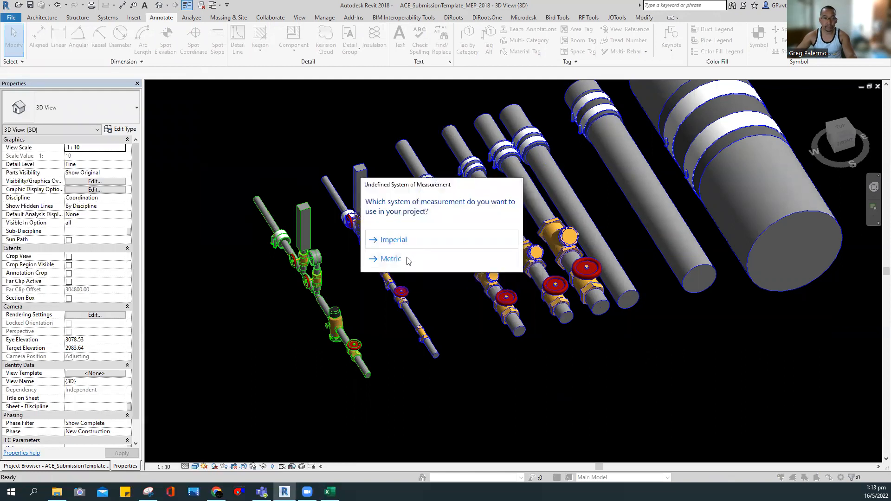
pyautogui.click(405, 258)
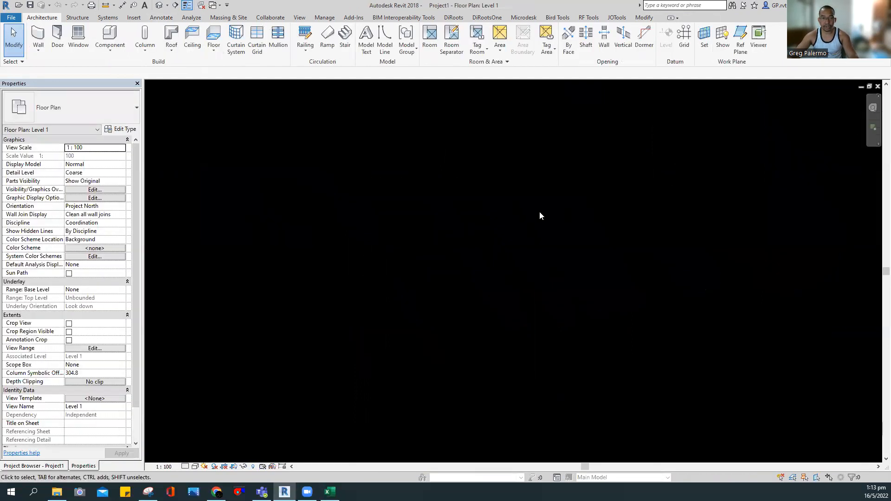
# Select and copy the two complete 15 mm valve assemblies in the sample project's {3D} view
pyautogui.hotkey('ctrl', 'Tab')
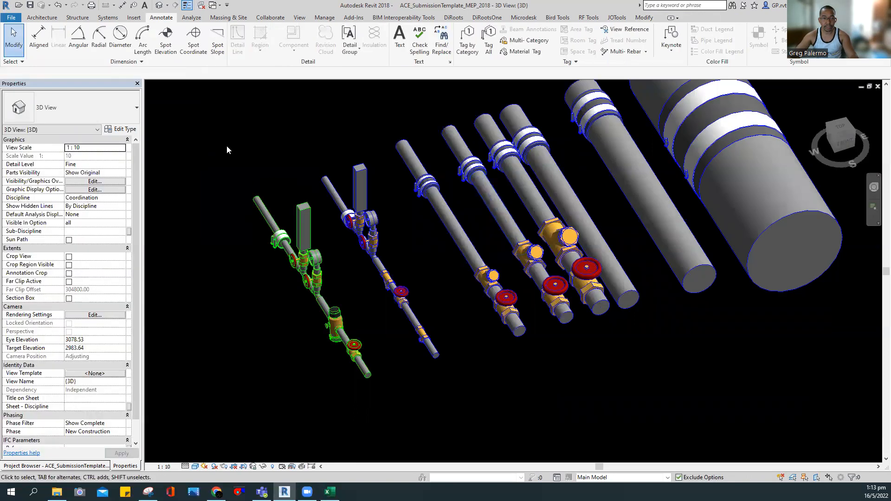
pyautogui.keyDown('shift'); pyautogui.moveTo(449, 284); pyautogui.dragTo(400, 302, button='middle'); pyautogui.keyUp('shift')
pyautogui.moveTo(260, 162); pyautogui.dragTo(411, 343)
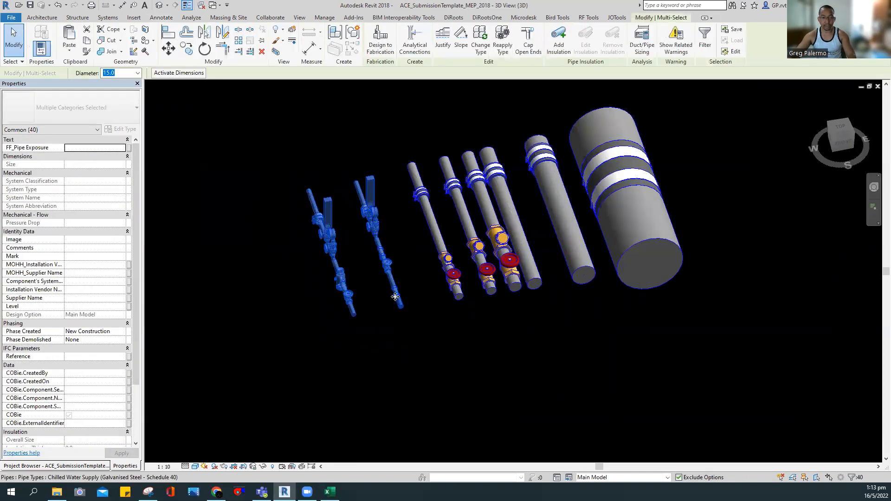
# Return to the empty Project1 and open its default 3D view, oriented to the top
pyautogui.hotkey('ctrl', 'Tab')
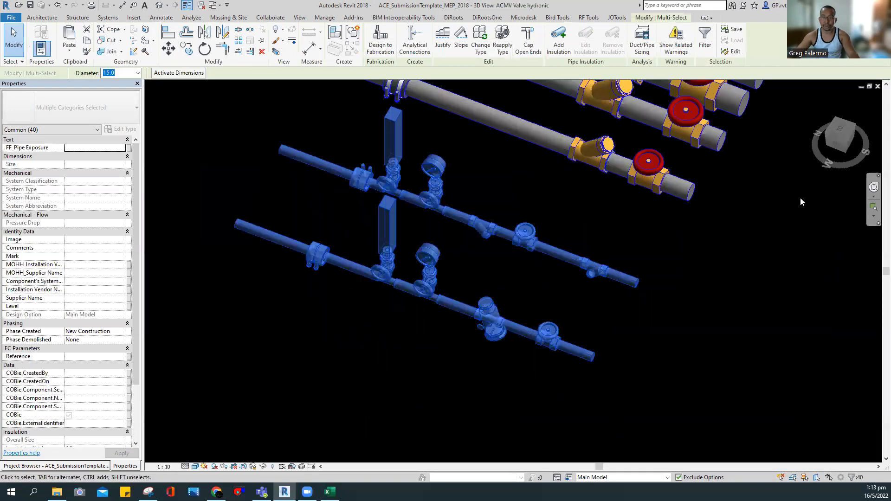
pyautogui.hotkey('ctrl', 'Tab')
pyautogui.scroll(-6, 547, 223)
pyautogui.hotkey('ctrl', 'Tab')
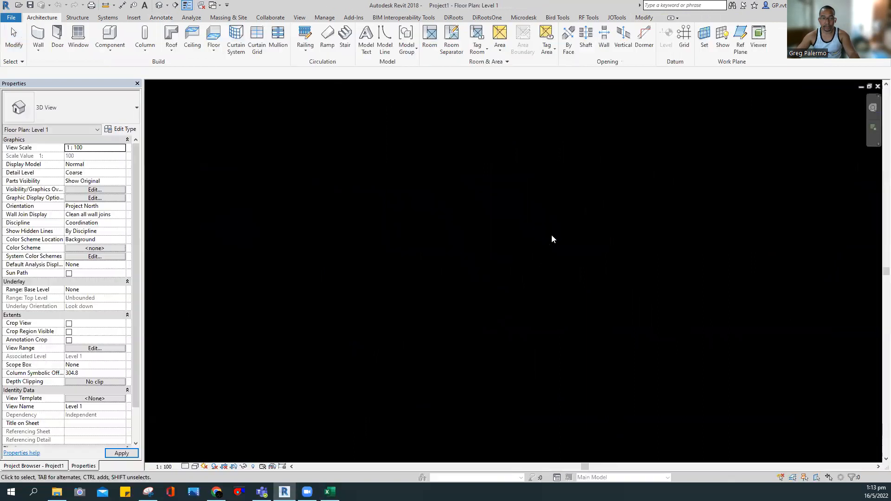
pyautogui.click(160, 5)
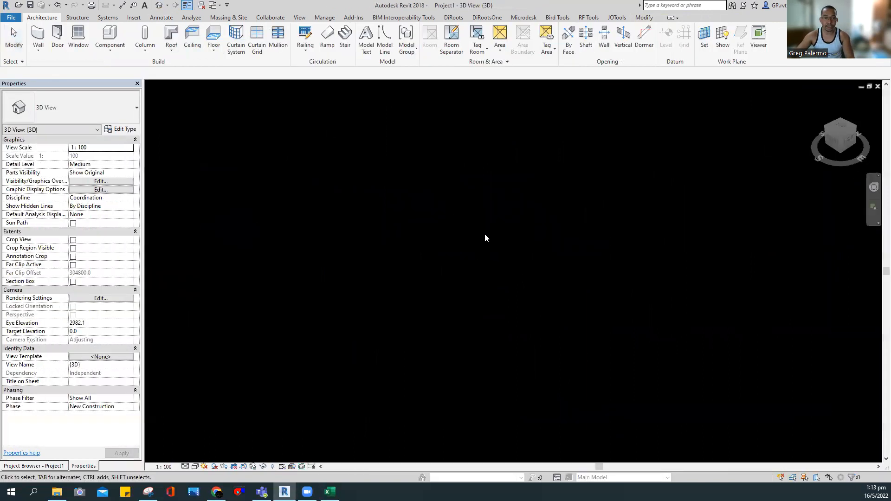
pyautogui.click(839, 126)
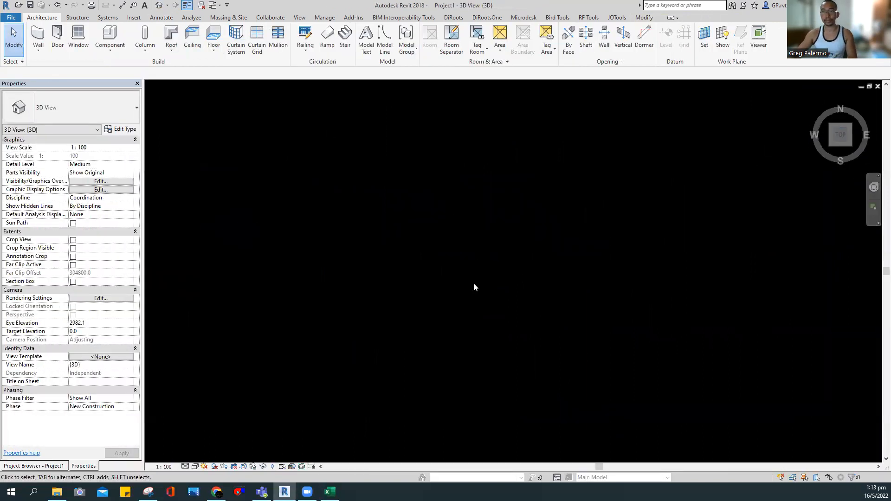
# Paste the two copied valve assemblies near the middle of the new project's 3D view
pyautogui.hotkey('ctrl', 'v')
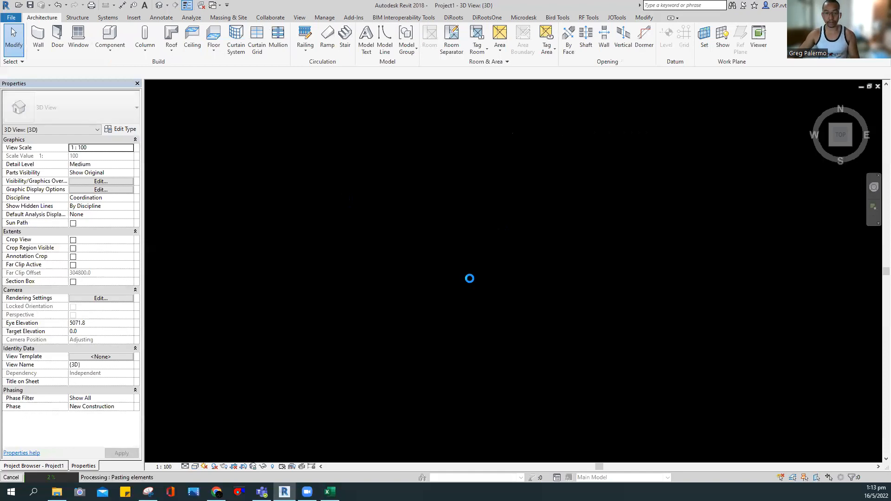
pyautogui.click(466, 286)
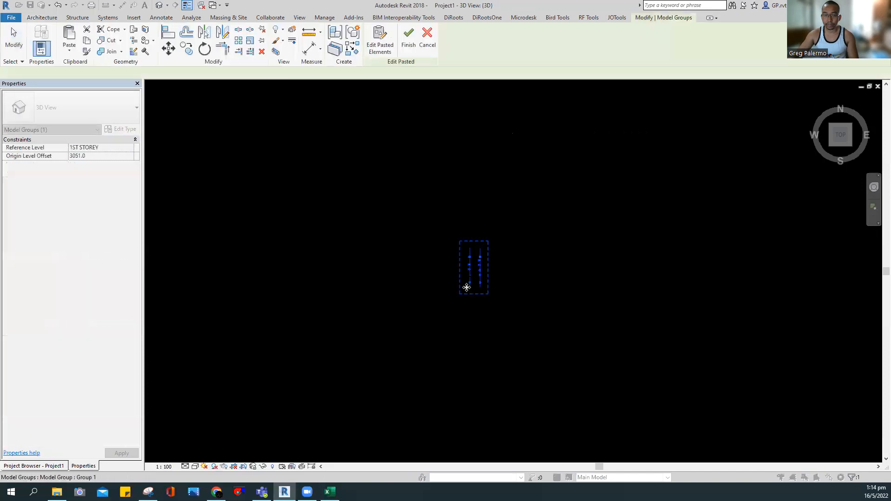
pyautogui.press('Escape')
# Set the 3D view's detail level to Fine and switch its visual style to a coloured display
pyautogui.click(186, 466)
pyautogui.click(194, 457)
pyautogui.click(195, 467)
pyautogui.click(218, 440)
# Examine the pasted assemblies from an angled view and check the properties of the pipe at one assembly's end
pyautogui.keyDown('shift'); pyautogui.moveTo(358, 408); pyautogui.dragTo(483, 211, button='middle'); pyautogui.keyUp('shift')
pyautogui.scroll(3, 482, 209)
pyautogui.keyDown('shift'); pyautogui.moveTo(515, 241); pyautogui.dragTo(468, 217, button='middle'); pyautogui.keyUp('shift')
pyautogui.scroll(-1, 429, 324)
pyautogui.scroll(3, 424, 315)
pyautogui.scroll(-2, 477, 211)
pyautogui.moveTo(558, 165); pyautogui.dragTo(507, 257)
pyautogui.click(508, 297)
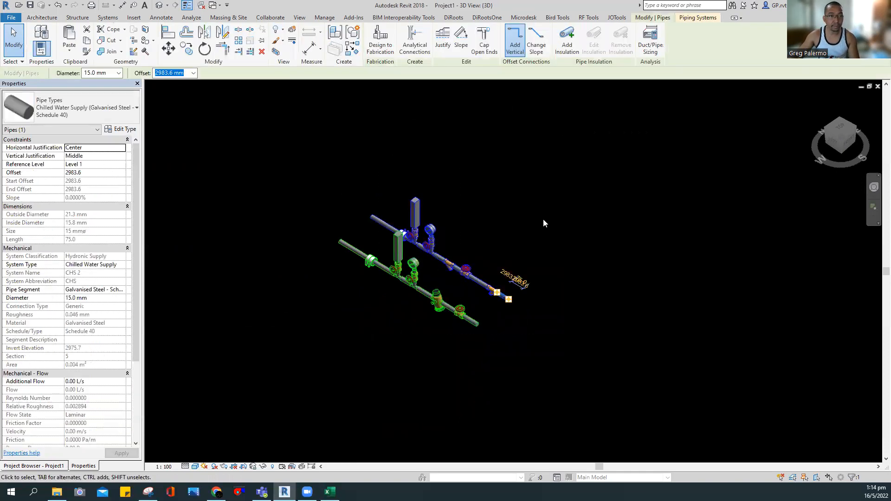
# Set the diameter of both pasted assemblies to 25.0 mm, selecting all their pipes and fittings together
pyautogui.moveTo(615, 163); pyautogui.dragTo(279, 366)
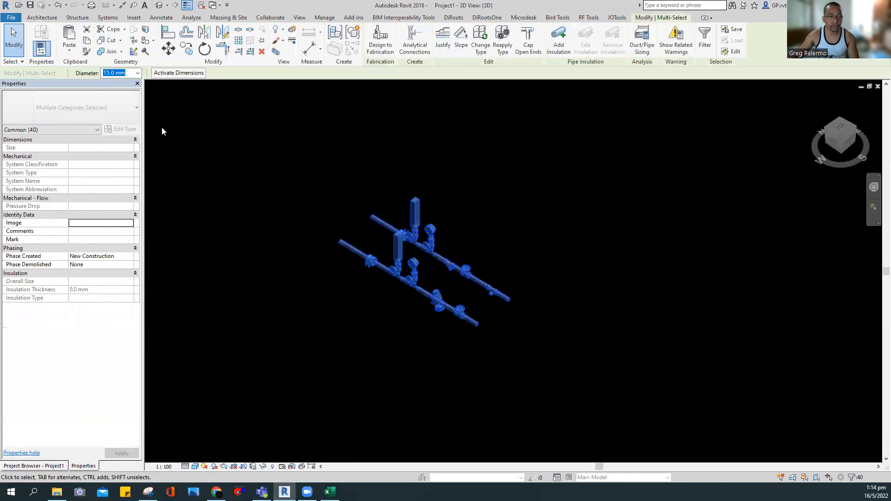
pyautogui.click(137, 74)
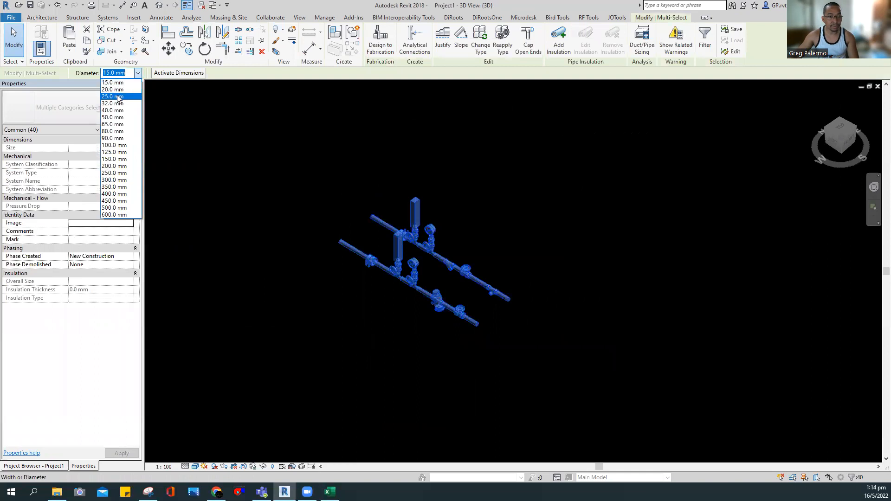
pyautogui.click(514, 191)
pyautogui.click(514, 192)
pyautogui.scroll(3, 457, 282)
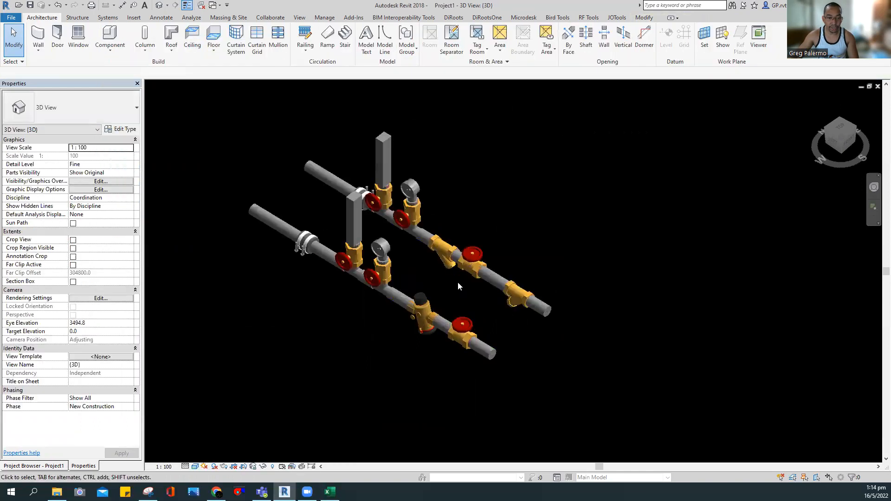
pyautogui.moveTo(458, 281); pyautogui.dragTo(474, 303, button='middle')
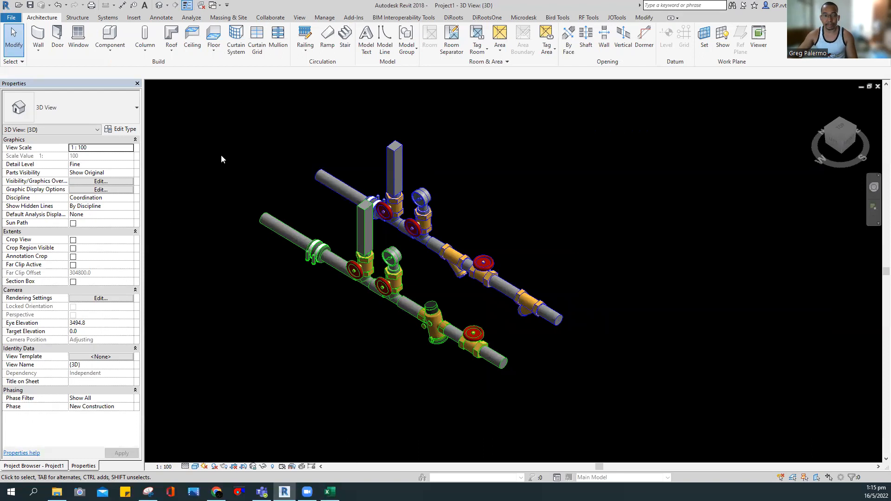
pyautogui.moveTo(565, 243); pyautogui.dragTo(563, 231, button='middle')
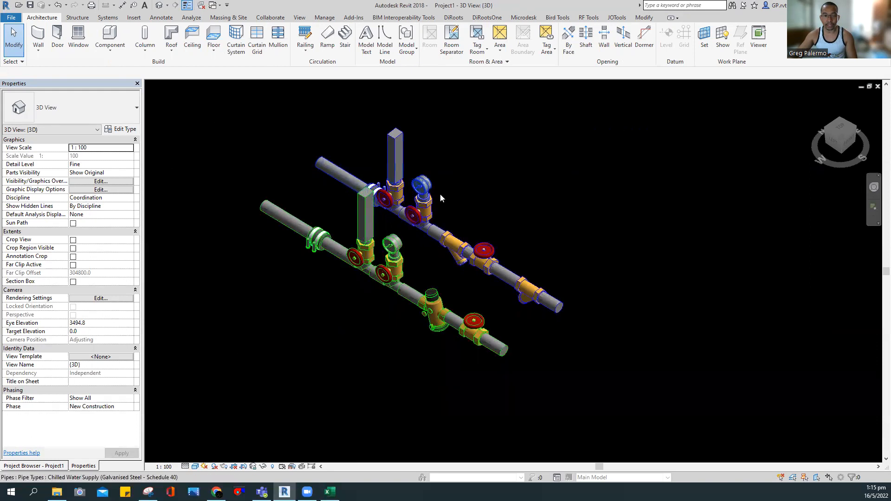
# Switch through the open views to the 3D view of BIM Checking System Revit 2018 Template_v2.4
pyautogui.hotkey('ctrl', 'Tab')
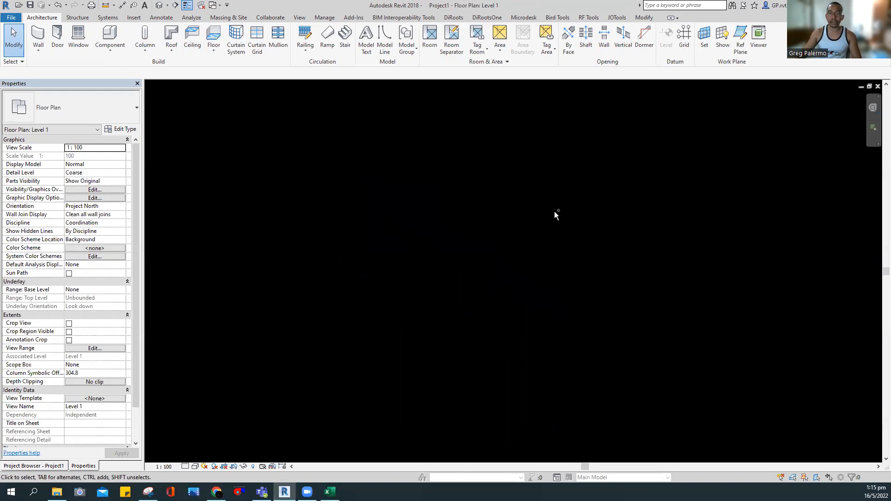
pyautogui.hotkey('ctrl', 'Tab')
pyautogui.scroll(5, 456, 251)
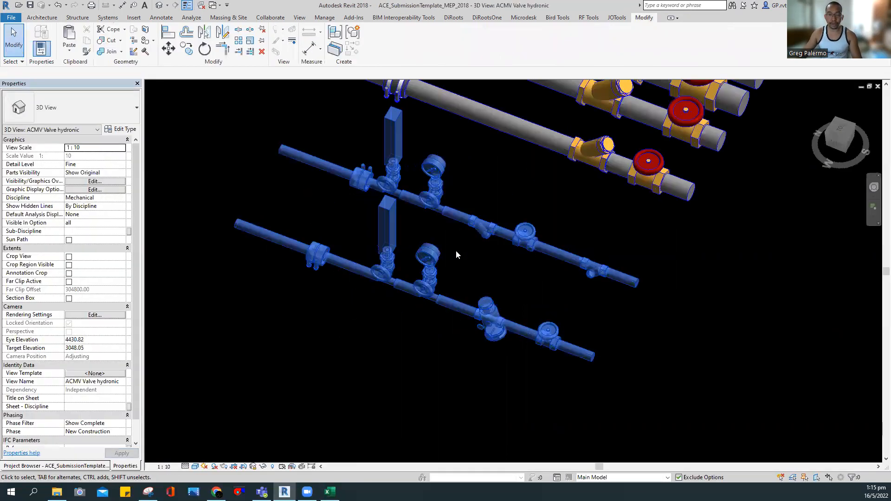
pyautogui.scroll(-5, 454, 258)
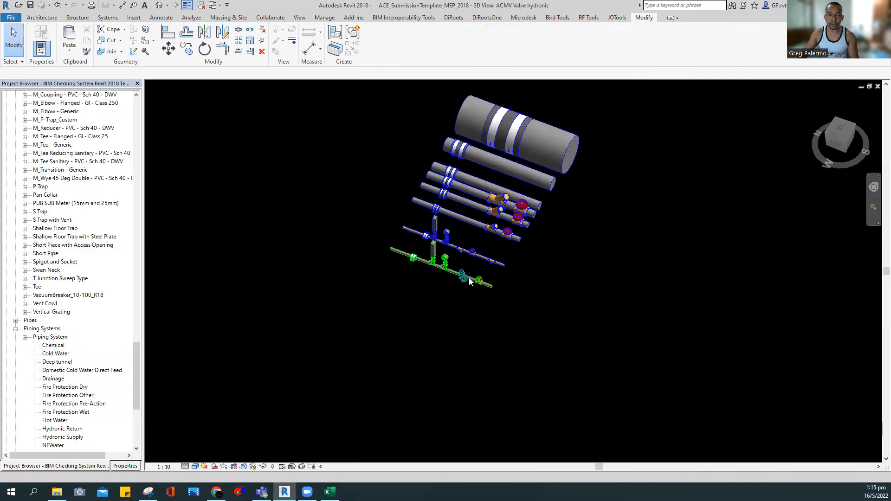
pyautogui.hotkey('ctrl', 'Tab')
pyautogui.keyDown('shift'); pyautogui.moveTo(468, 344); pyautogui.dragTo(417, 321, button='middle'); pyautogui.keyUp('shift')
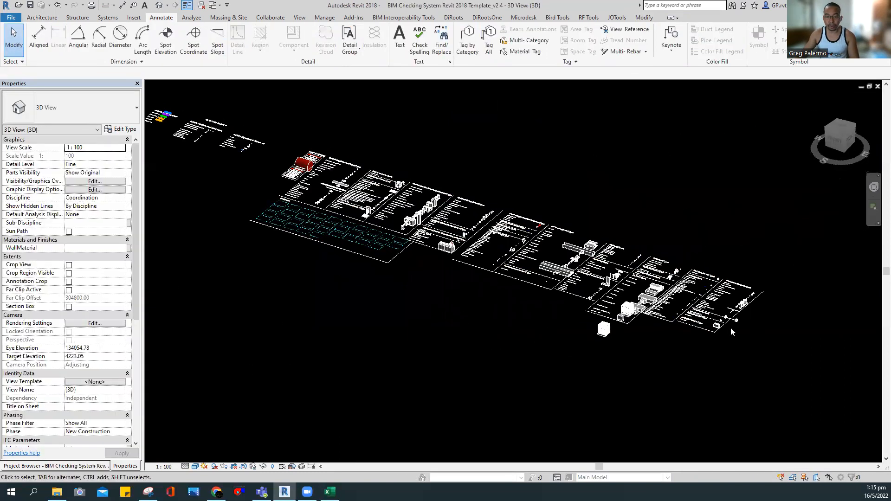
# Delete the stray panelled water tank standing outside the bordered tank section of the family catalogue
pyautogui.scroll(5, 671, 311)
pyautogui.scroll(2, 583, 319)
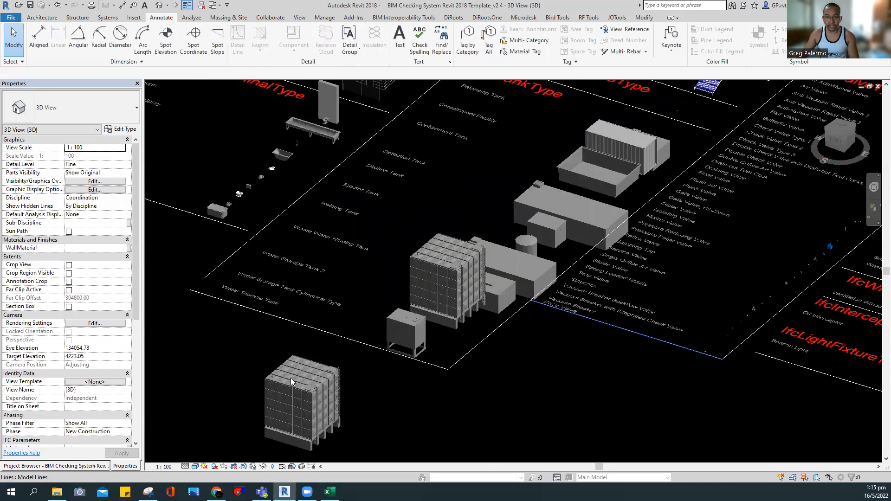
pyautogui.click(294, 379)
pyautogui.press('Delete')
# Examine the template's family catalogue sorted by IFC type, closing in on the models under IfcPipeFittingType
pyautogui.scroll(-4, 538, 345)
pyautogui.scroll(-3, 575, 344)
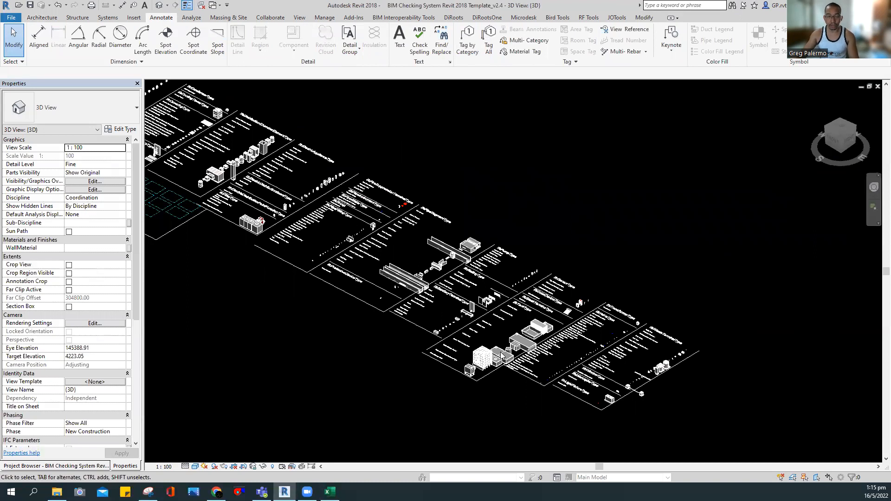
pyautogui.scroll(-1, 602, 305)
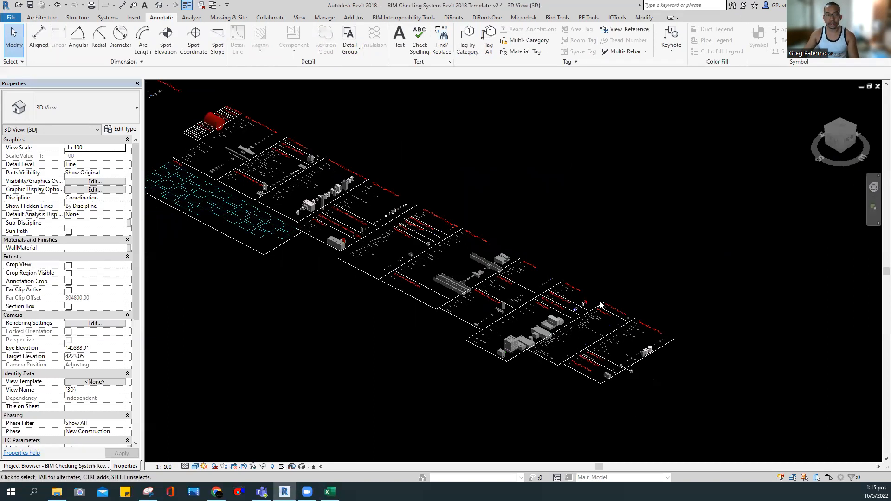
pyautogui.scroll(3, 302, 203)
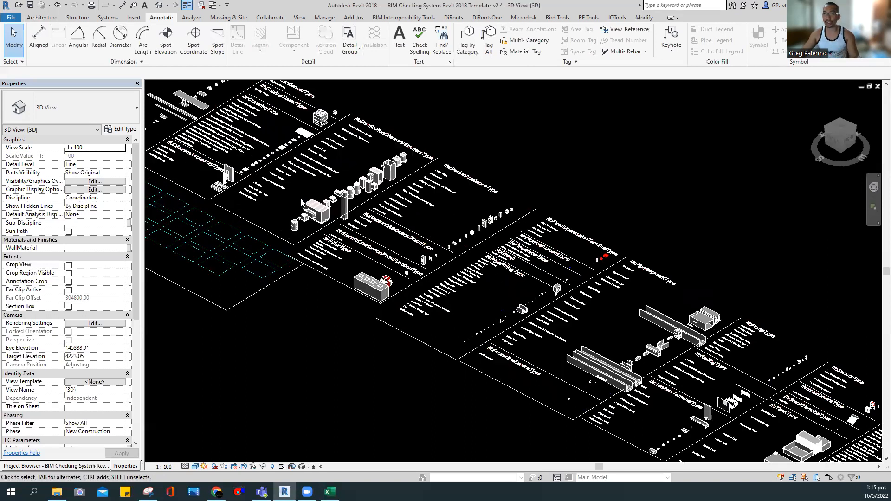
pyautogui.scroll(2, 500, 332)
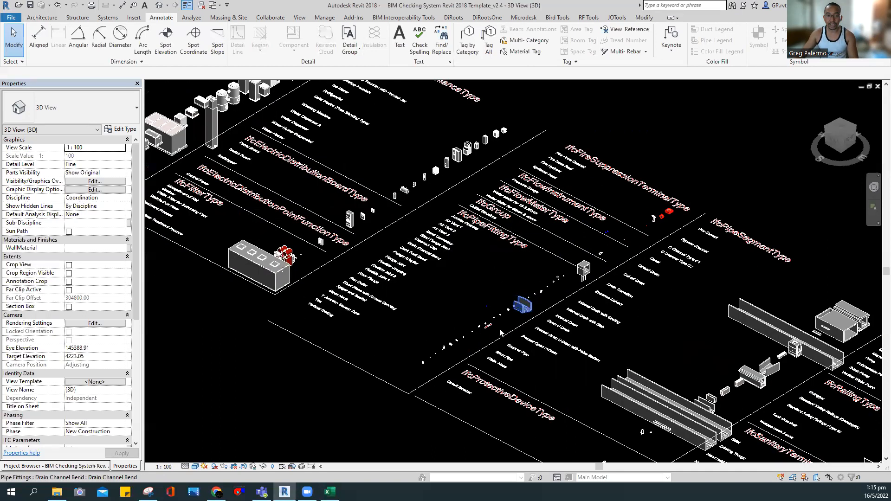
pyautogui.scroll(2, 485, 337)
pyautogui.scroll(-1, 588, 320)
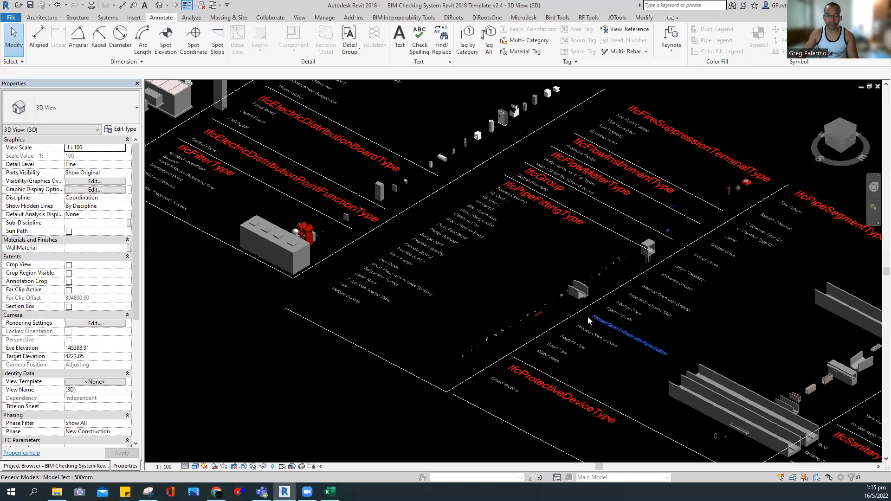
pyautogui.scroll(4, 542, 318)
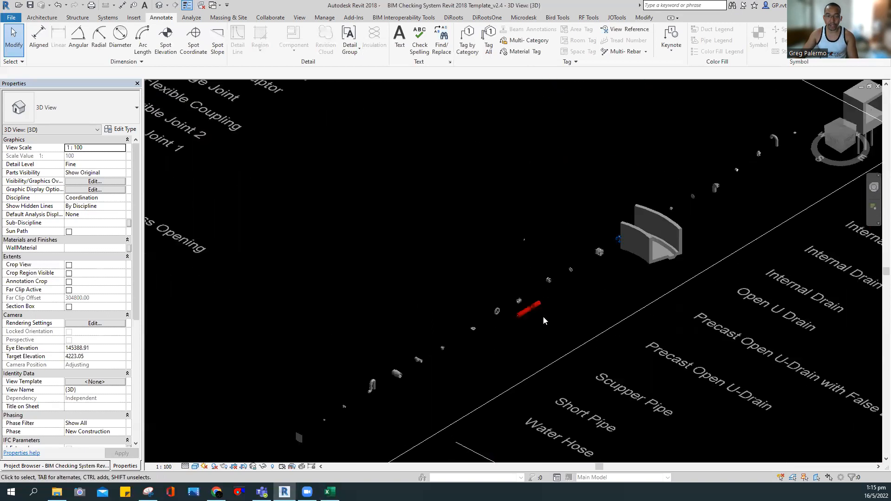
# Examine the ACMV Equipment Elements group with its fan, VAV MetalAire and FCU Carrier models
pyautogui.scroll(-6, 543, 316)
pyautogui.moveTo(411, 349); pyautogui.dragTo(486, 369, button='middle')
pyautogui.scroll(5, 329, 223)
pyautogui.moveTo(404, 291); pyautogui.dragTo(498, 340, button='middle')
pyautogui.scroll(2, 546, 329)
pyautogui.scroll(-2, 573, 288)
pyautogui.scroll(3, 604, 283)
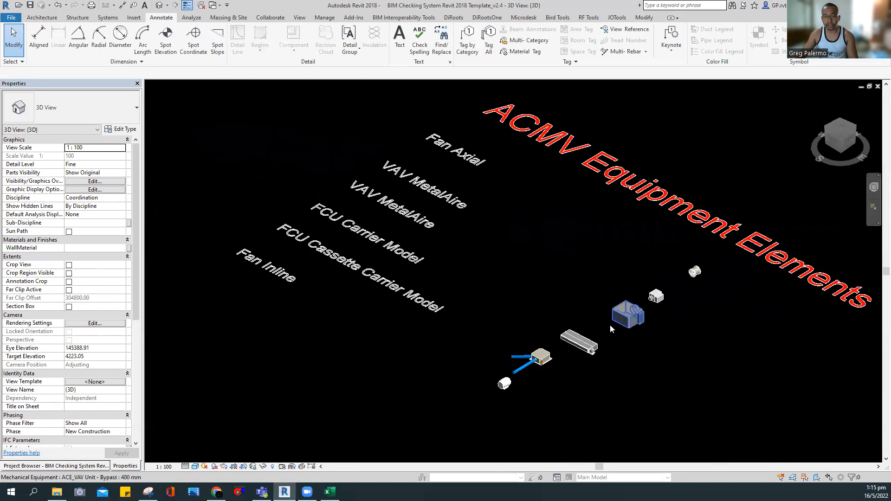
pyautogui.scroll(-3, 506, 269)
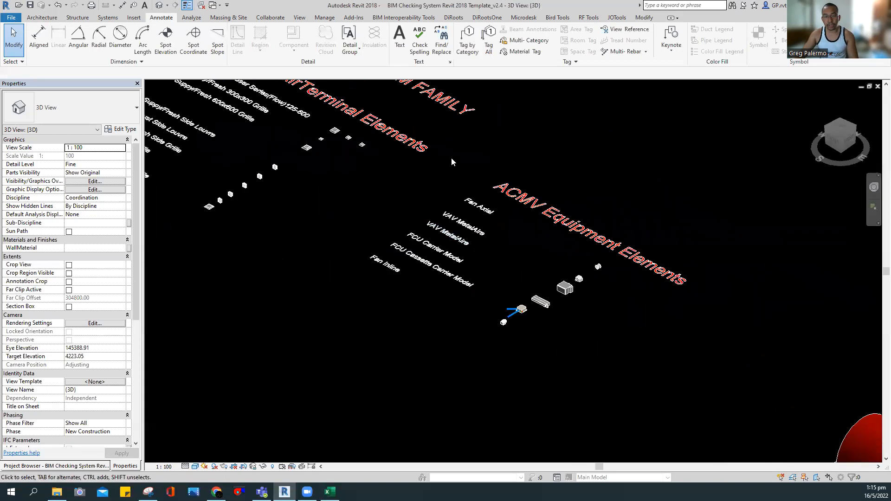
pyautogui.scroll(4, 469, 231)
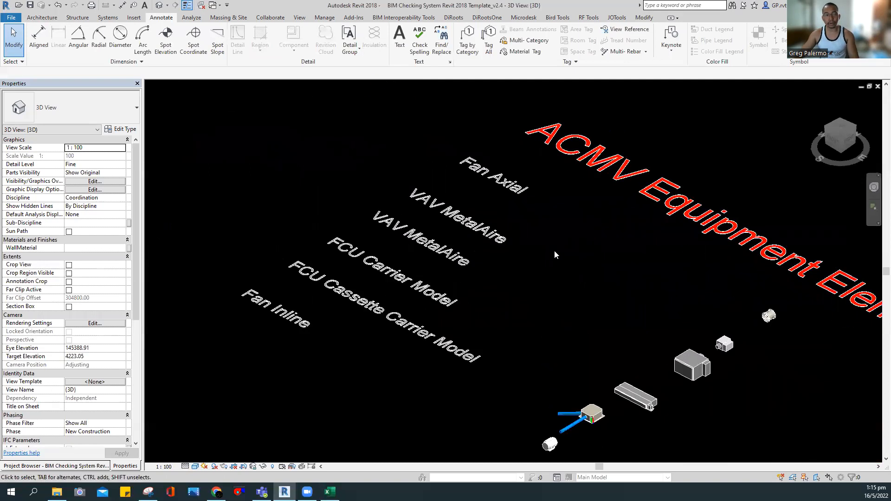
# Examine the ACMV AirTerminal Elements and ACMV Equipment Elements groups of the family catalogue together
pyautogui.scroll(-2, 554, 255)
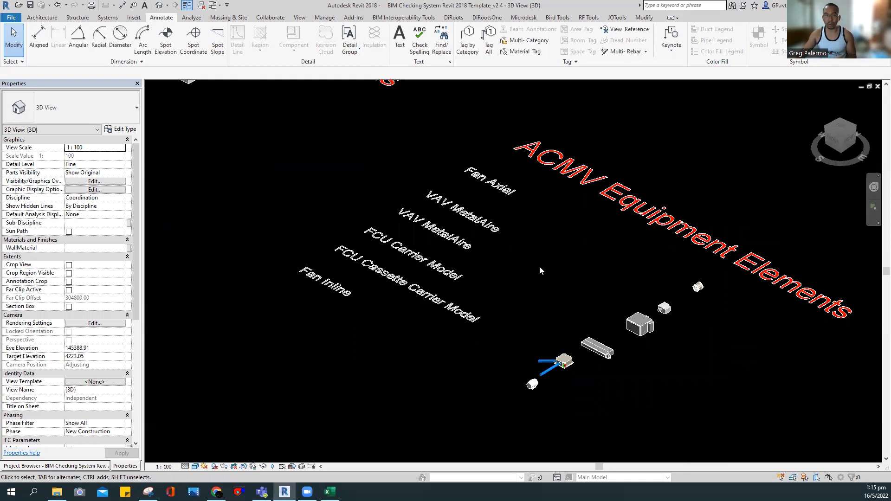
pyautogui.scroll(-3, 540, 267)
pyautogui.scroll(3, 395, 201)
pyautogui.scroll(-4, 558, 266)
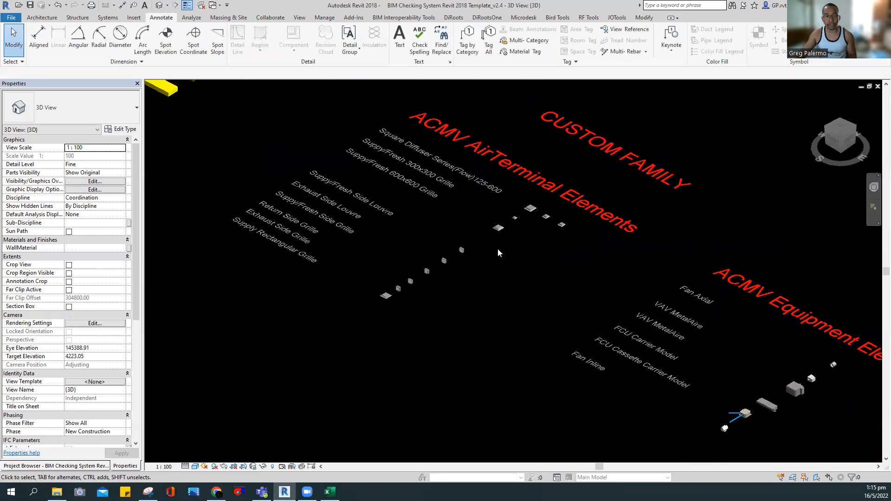
pyautogui.scroll(2, 306, 145)
pyautogui.moveTo(519, 165); pyautogui.dragTo(401, 113, button='middle')
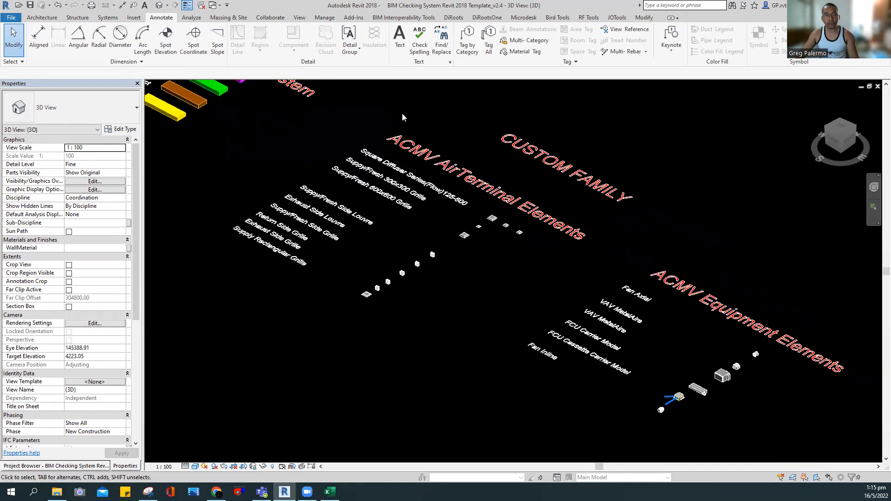
# Cycle through the open project views and return to the 3D view of Project1
pyautogui.hotkey('ctrl', 'Tab')
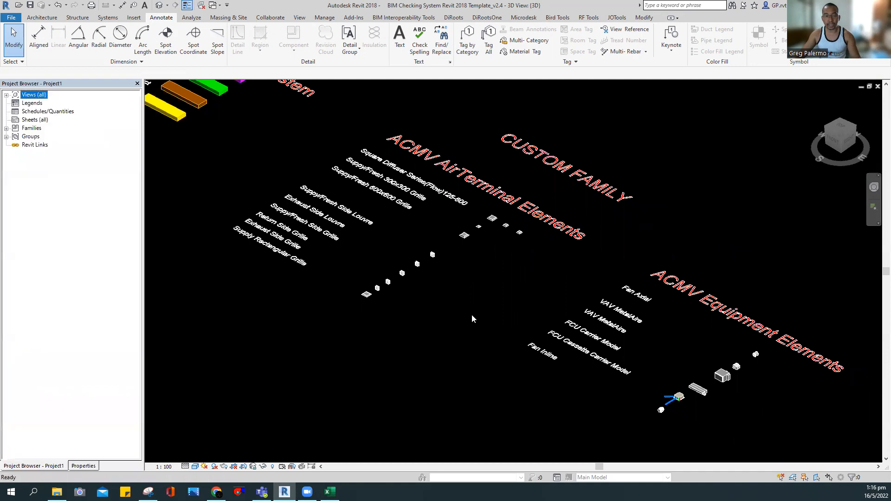
pyautogui.scroll(-2, 512, 252)
pyautogui.scroll(3, 513, 252)
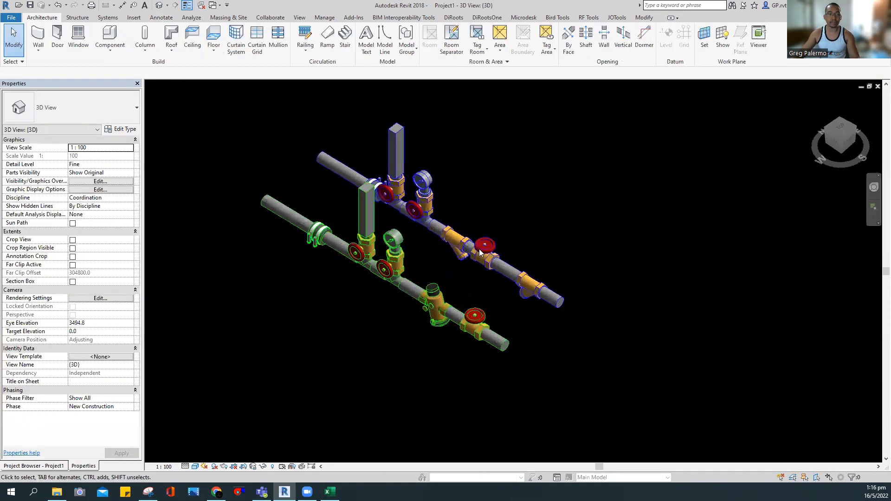
pyautogui.hotkey('ctrl', 'Tab')
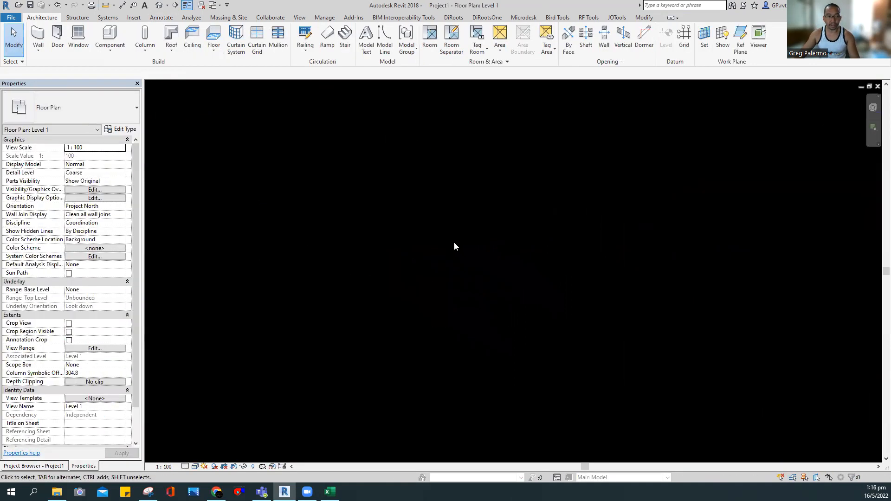
pyautogui.hotkey('ctrl', 'Tab')
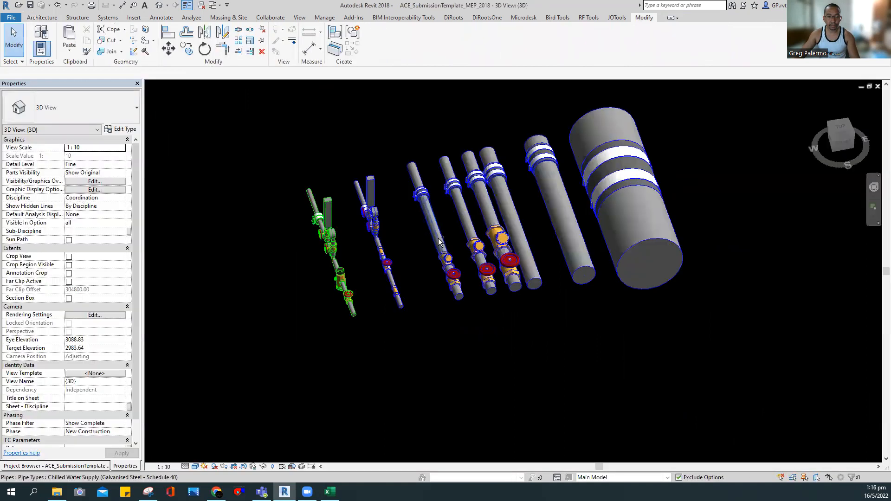
pyautogui.hotkey('ctrl', 'Tab')
pyautogui.hotkey('ctrl', 'Tab')
pyautogui.hotkey('ctrl', 'Tab')
pyautogui.hotkey('ctrl', 'Tab')
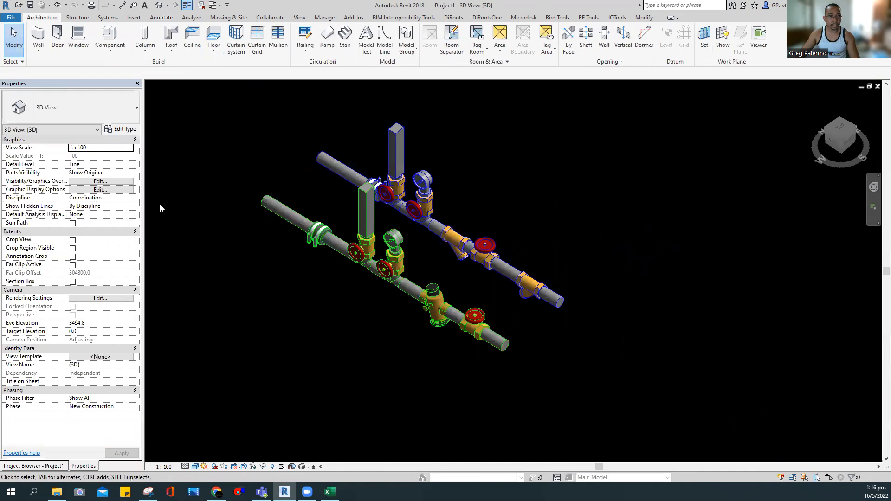
# Open the ACMV Valve hydronic 3D view of the ACE_SubmissionTemplate_MEP_2018 project
pyautogui.click(51, 466)
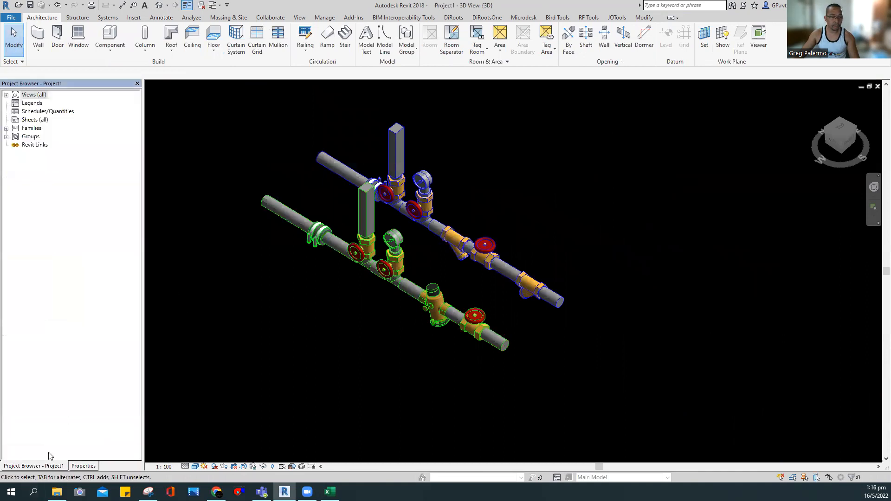
pyautogui.click(6, 95)
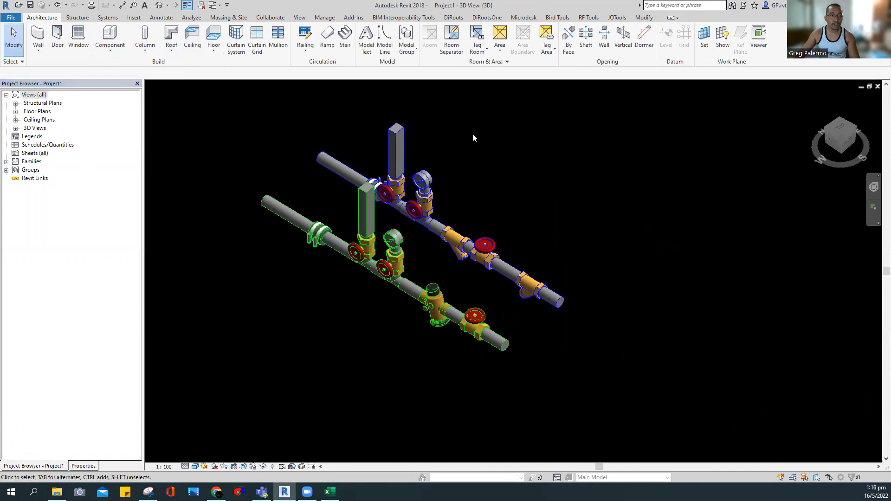
pyautogui.hotkey('ctrl', 'Tab')
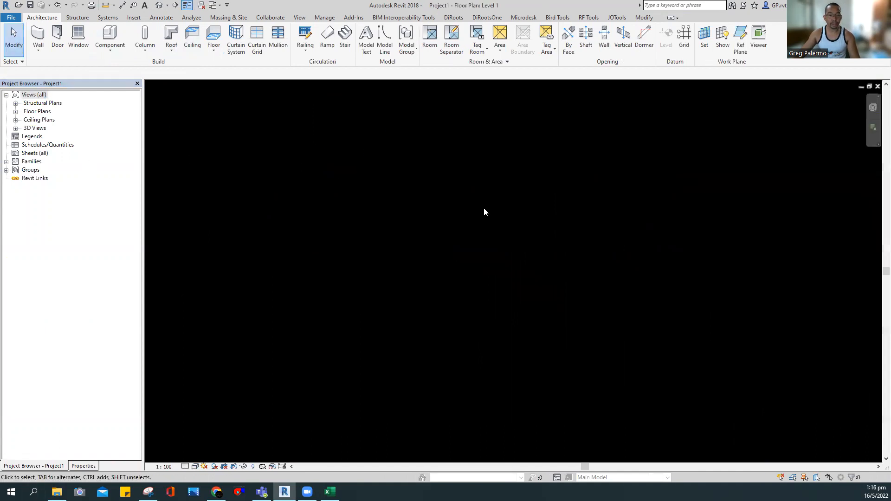
pyautogui.hotkey('ctrl', 'Tab')
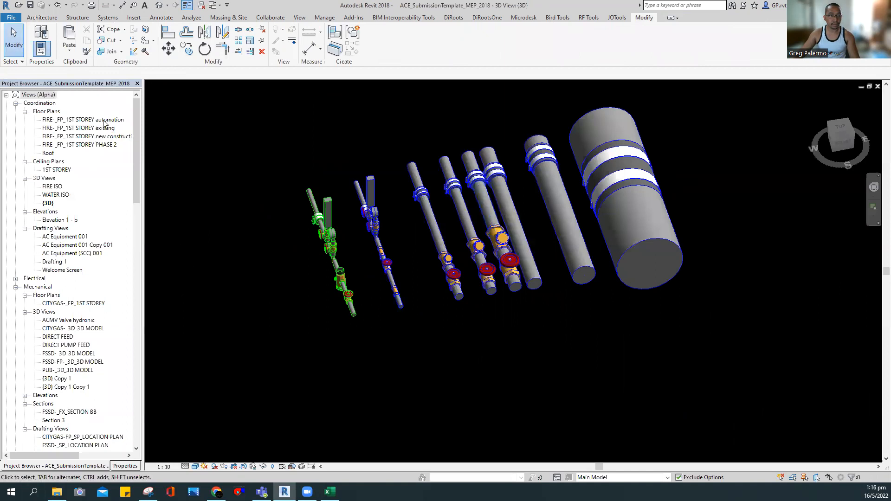
pyautogui.doubleClick(69, 320)
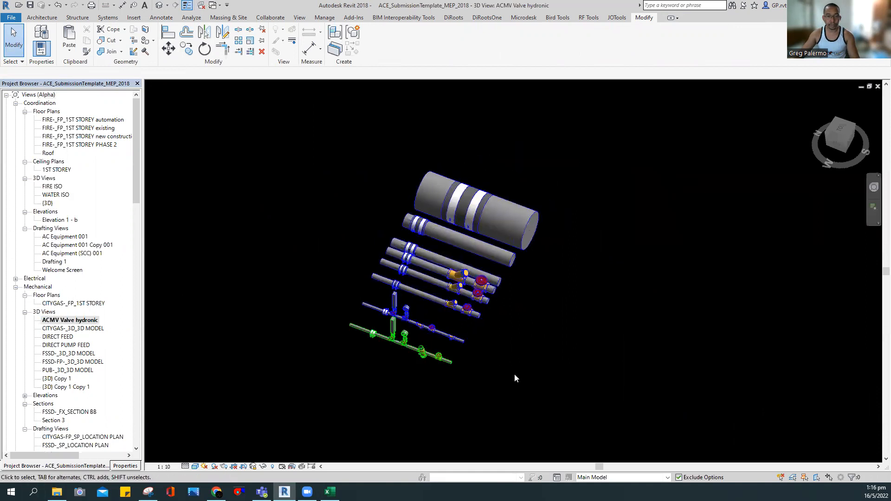
# Turn on the display of annotation categories in the ACMV Valve hydronic view's Visibility/Graphic Overrides
pyautogui.press('v')
pyautogui.press('g')
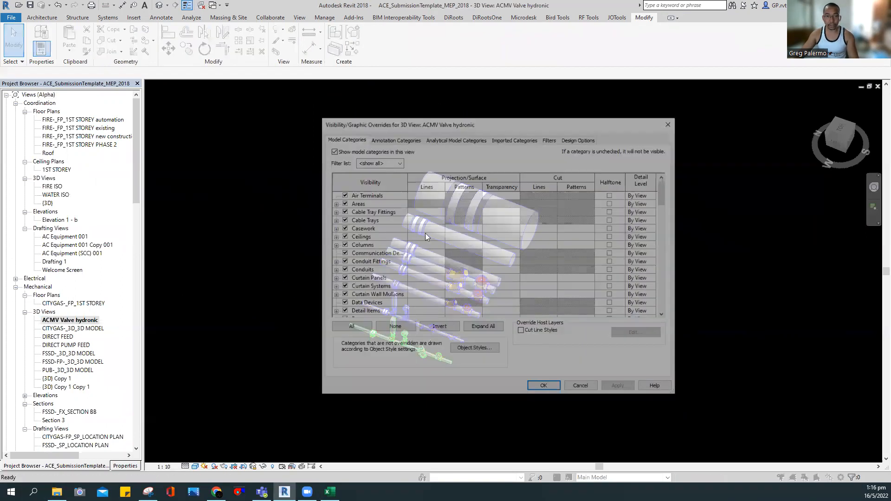
pyautogui.click(394, 139)
pyautogui.click(332, 150)
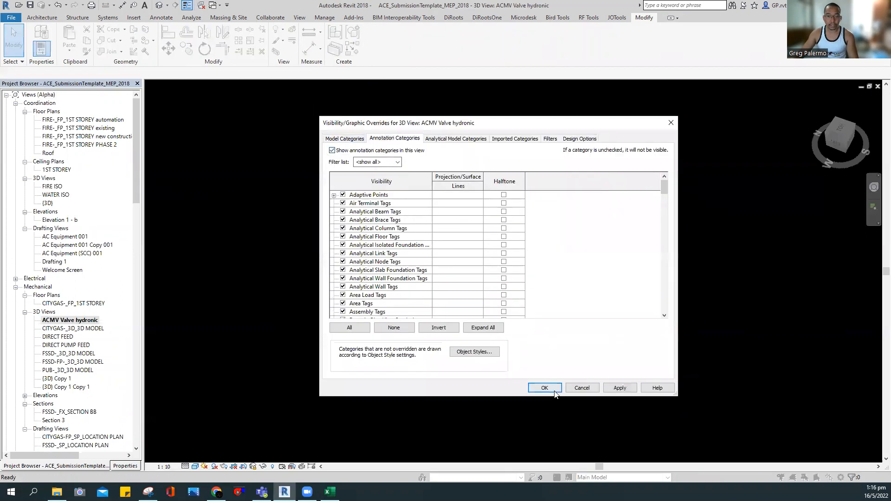
pyautogui.click(550, 389)
# Tag the largest gate valve by category, placing the tag above it with a free-end leader
pyautogui.scroll(5, 486, 357)
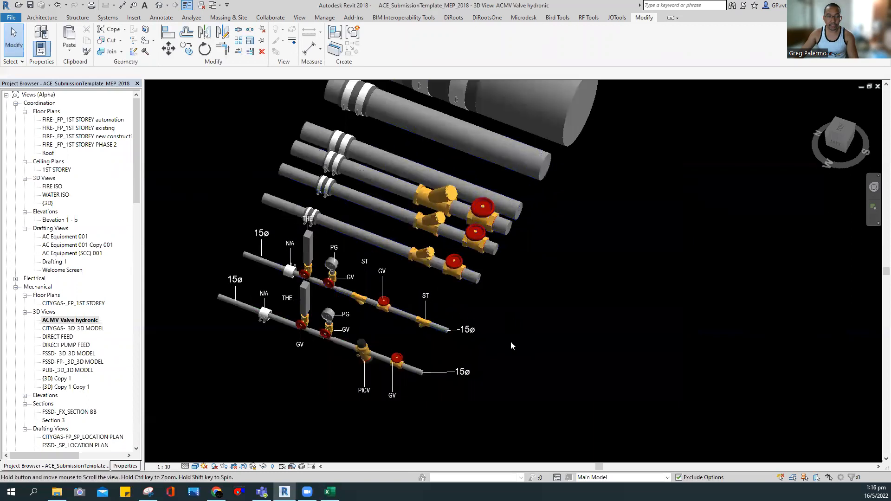
pyautogui.click(434, 330)
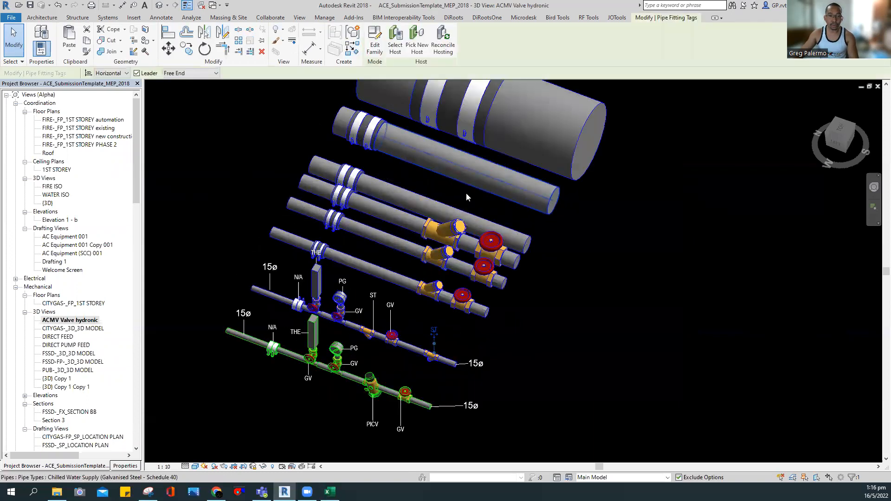
pyautogui.scroll(2, 466, 193)
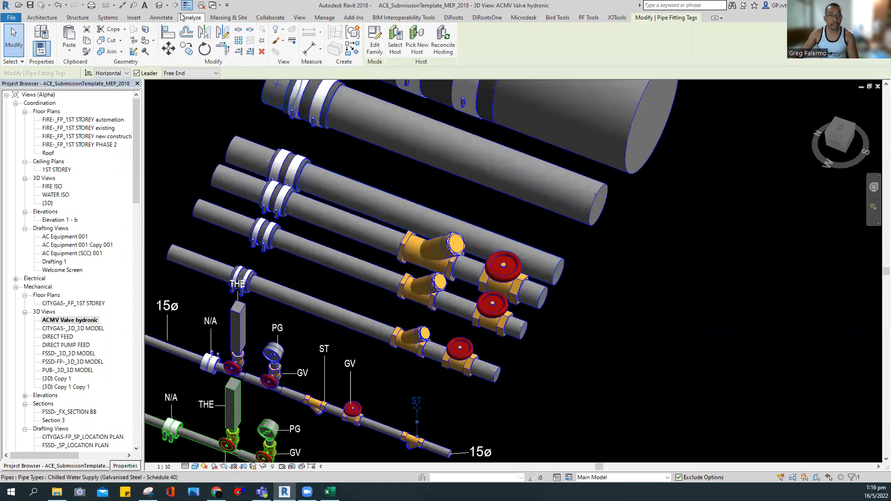
pyautogui.click(135, 6)
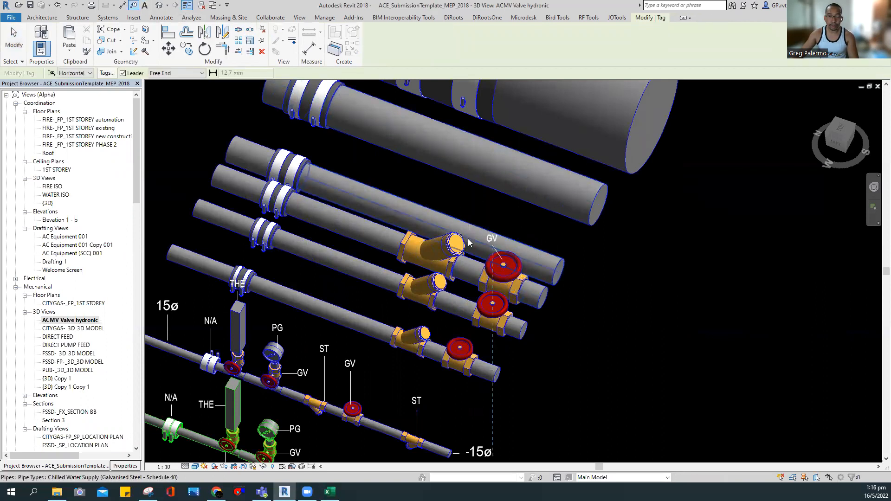
pyautogui.click(509, 222)
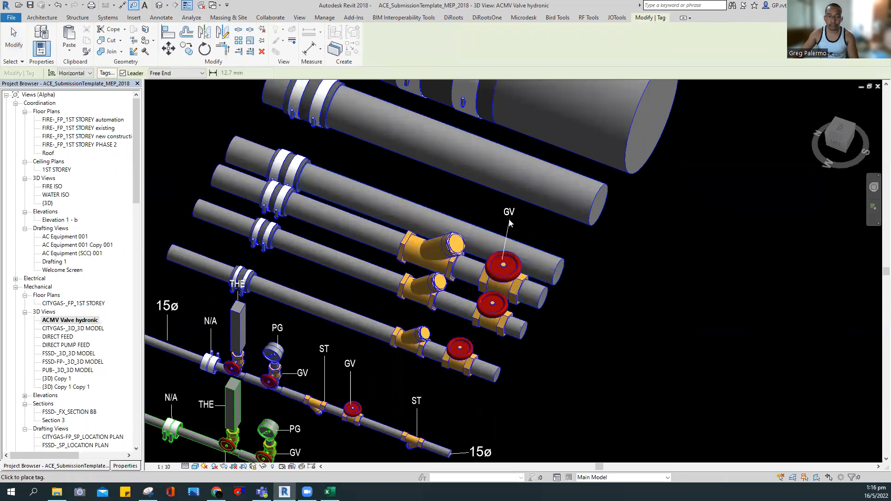
pyautogui.click(163, 75)
pyautogui.click(165, 84)
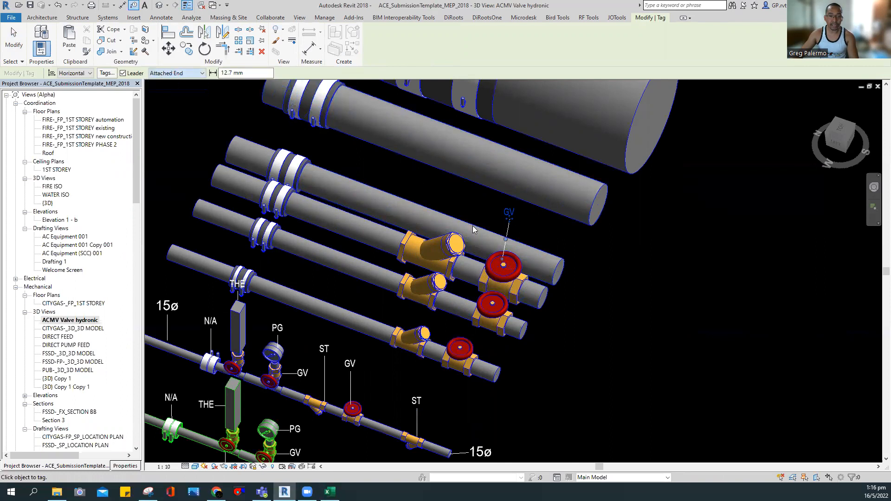
pyautogui.click(166, 74)
pyautogui.click(160, 83)
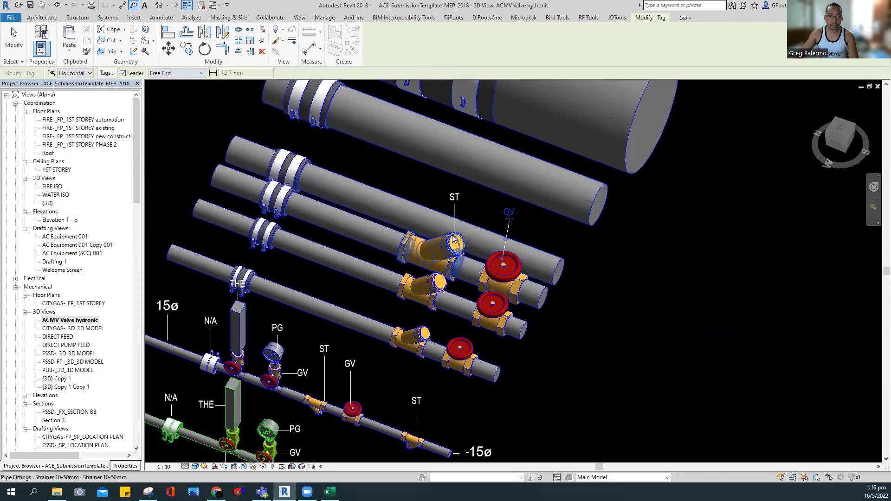
# Tag the largest strainer and the flexible couplings on the second- and third-largest pipes, using free-end leaders
pyautogui.click(451, 208)
pyautogui.click(452, 207)
pyautogui.moveTo(457, 346); pyautogui.dragTo(452, 295, button='middle')
pyautogui.moveTo(242, 217); pyautogui.dragTo(393, 263, button='middle')
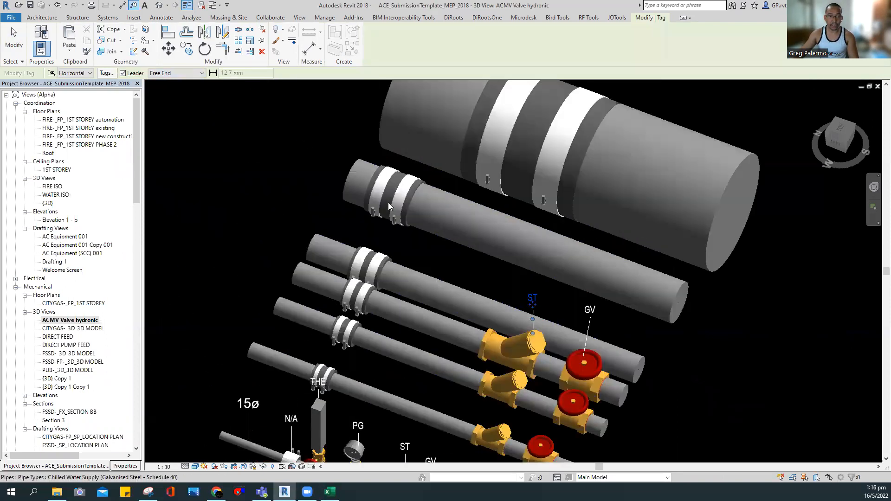
pyautogui.click(392, 168)
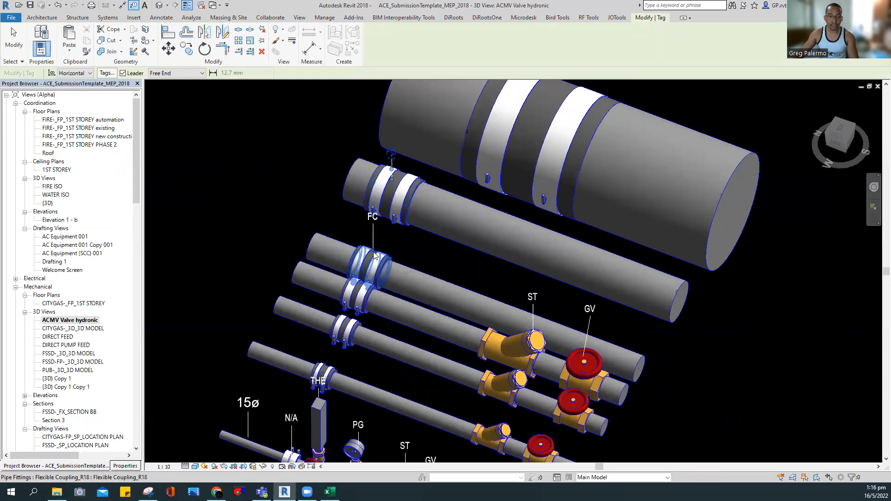
pyautogui.click(373, 234)
pyautogui.press('Escape')
pyautogui.press('Escape')
# Set the Type Mark of the flexible coupling to FC through the tag on the third-largest pipe
pyautogui.click(374, 228)
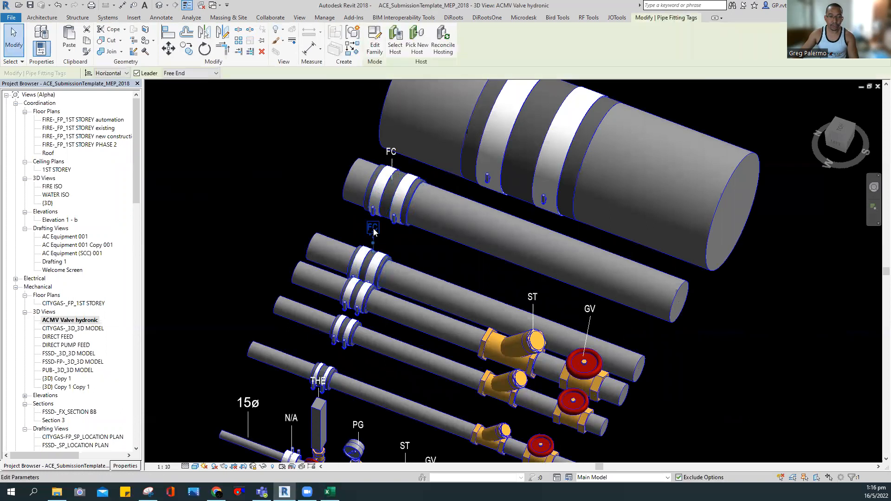
pyautogui.click(374, 227)
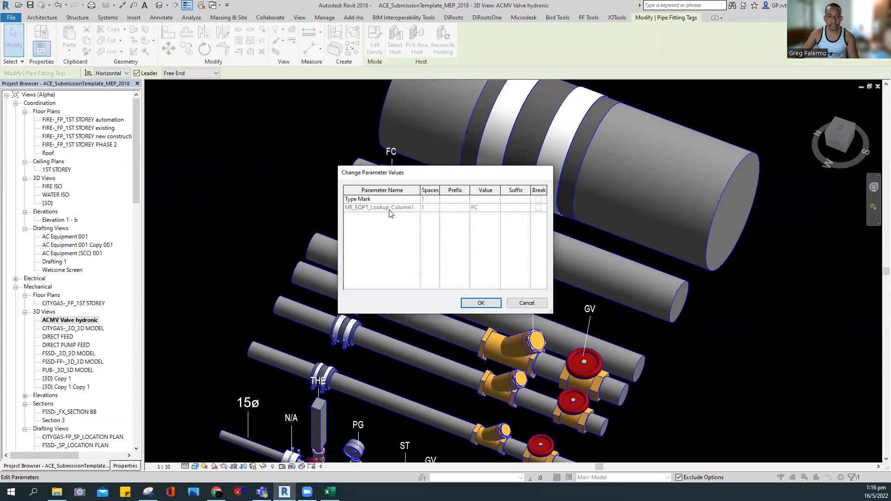
pyautogui.click(476, 200)
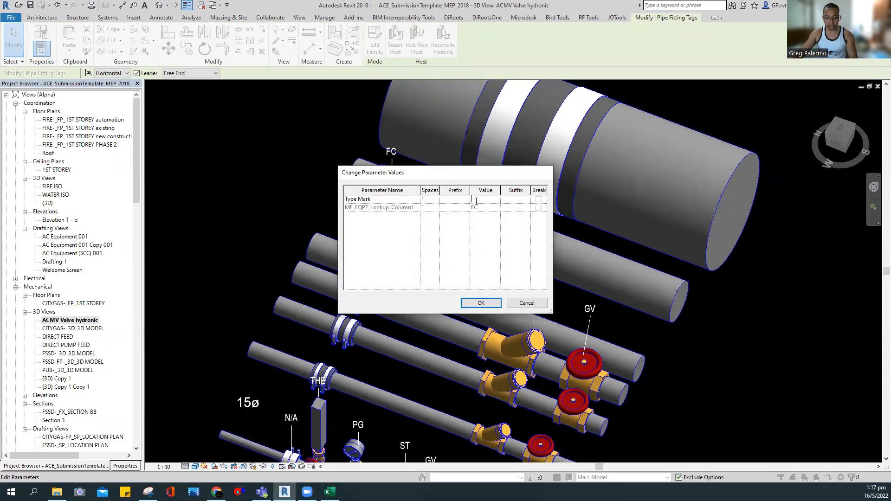
pyautogui.write('FC')
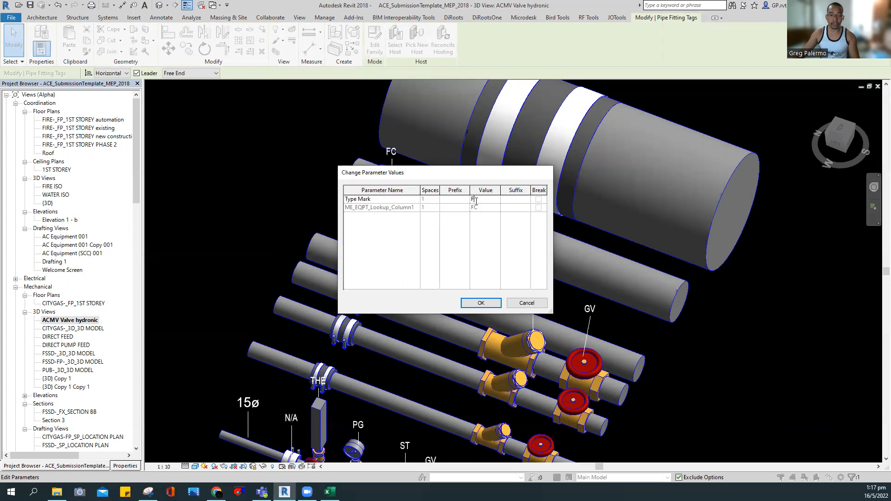
pyautogui.click(481, 303)
pyautogui.press('Return')
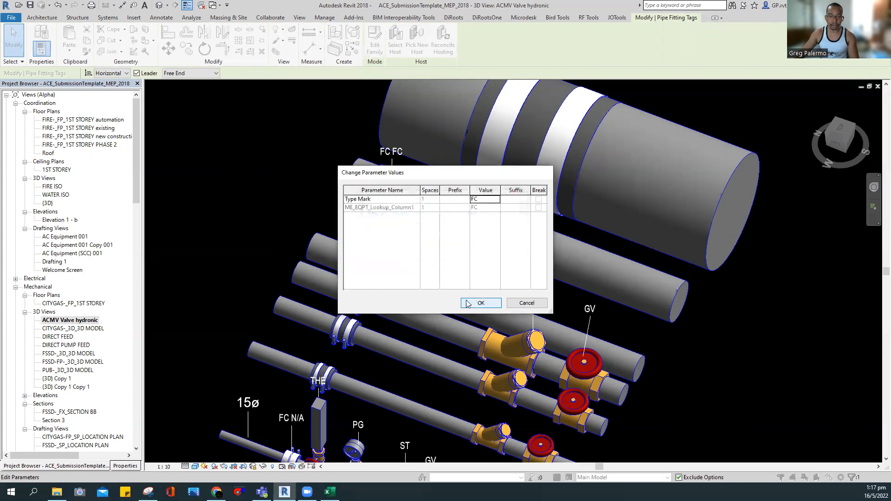
# Remove the coupling tag above the second-largest pipe
pyautogui.scroll(2, 392, 160)
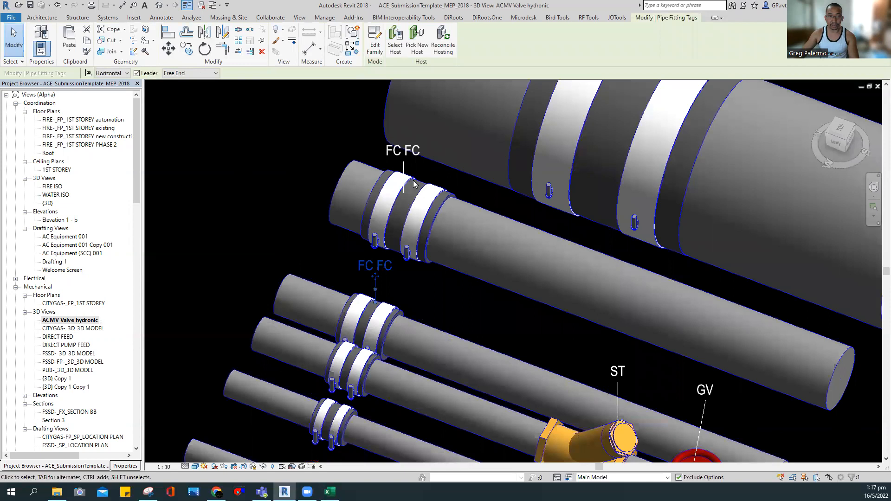
pyautogui.scroll(2, 400, 166)
pyautogui.scroll(-3, 401, 166)
pyautogui.scroll(1, 407, 278)
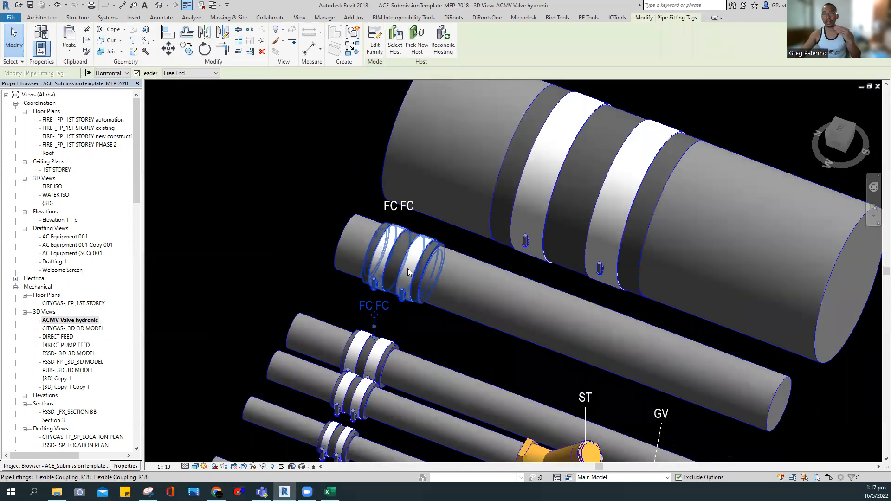
pyautogui.scroll(1, 399, 214)
pyautogui.click(399, 213)
pyautogui.click(374, 199)
pyautogui.scroll(-5, 379, 191)
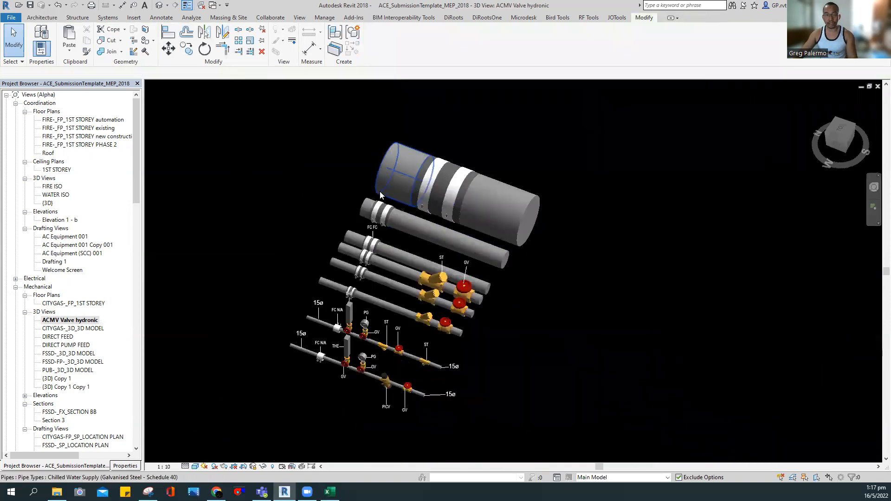
pyautogui.scroll(1, 459, 291)
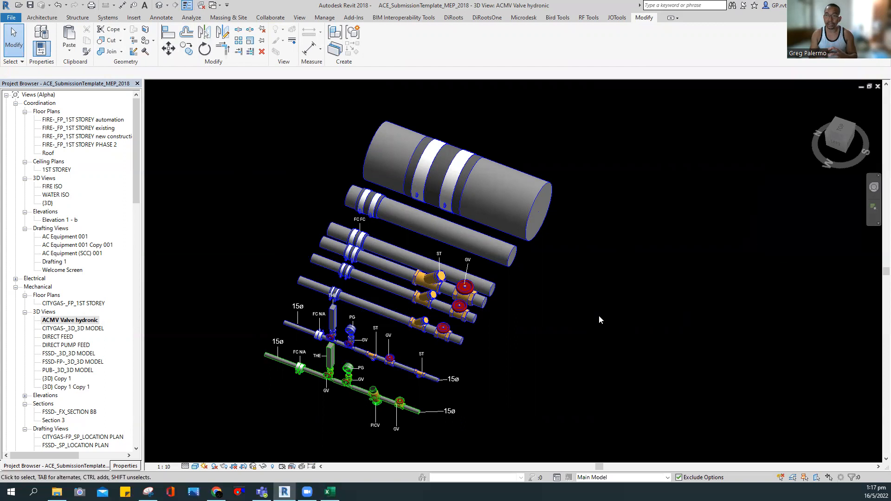
pyautogui.scroll(1, 507, 343)
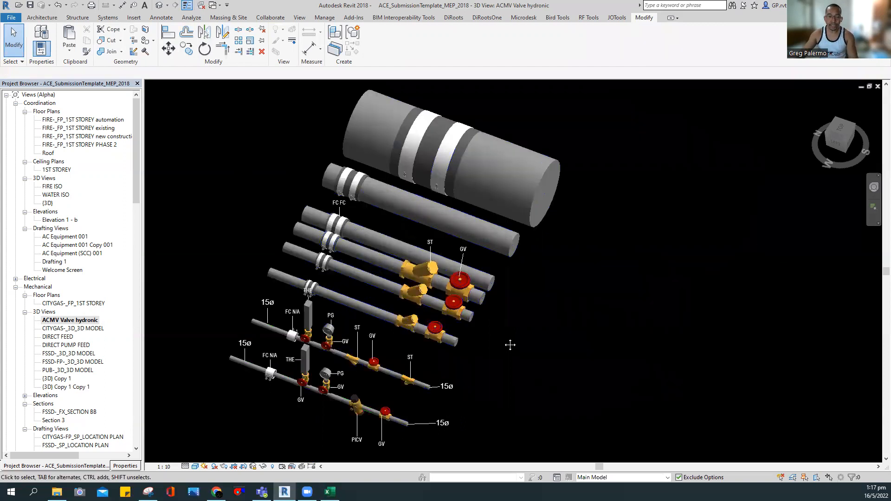
pyautogui.moveTo(504, 340); pyautogui.dragTo(573, 315, button='middle')
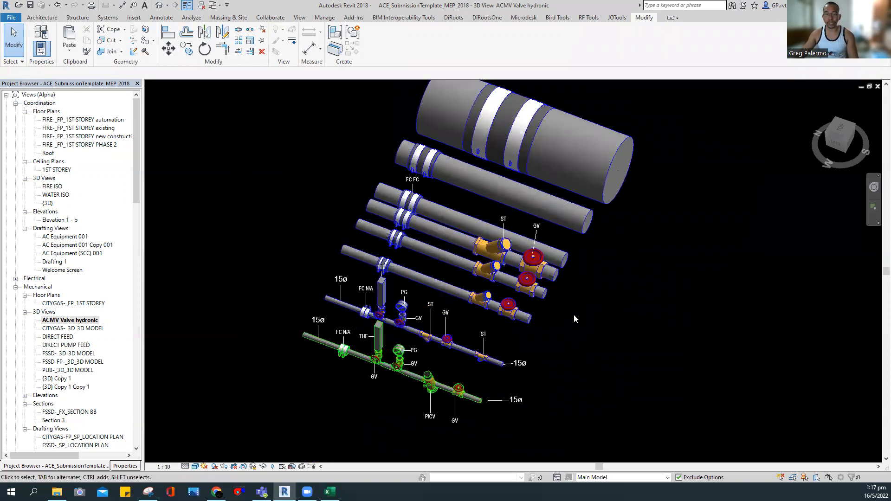